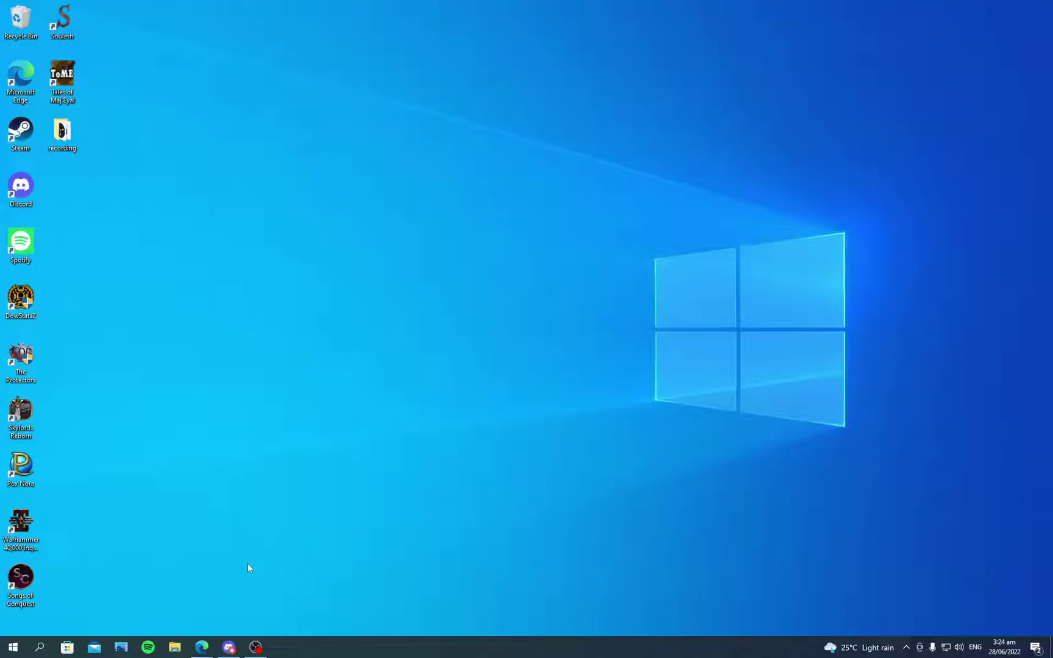
# Search Google for 'dowstats' and open the DOWstats.ru site.
pyautogui.click(202, 646)
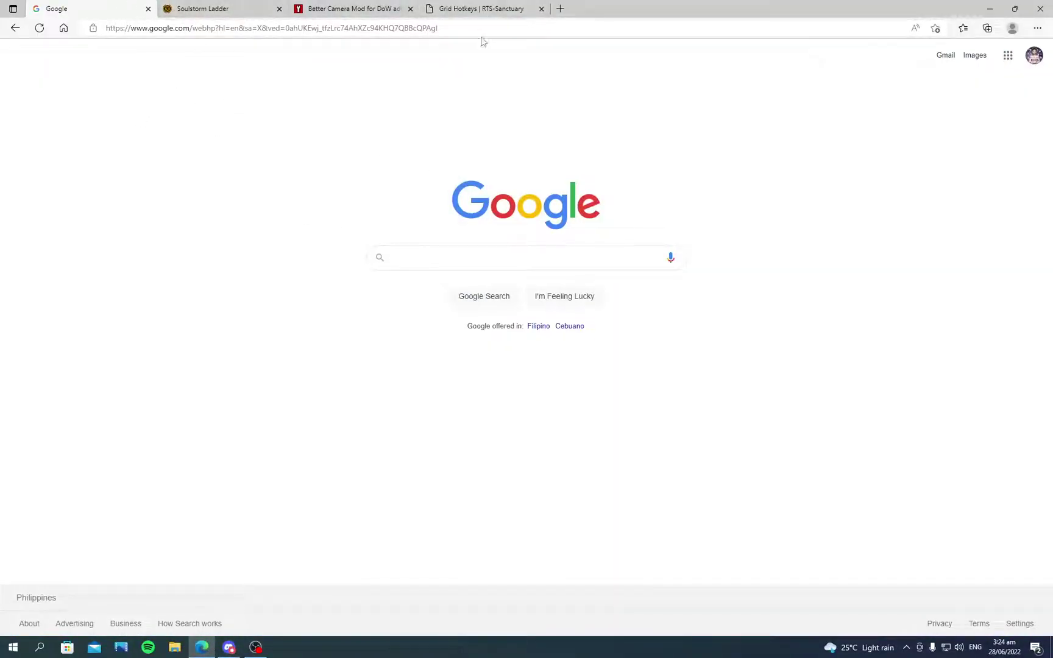
pyautogui.click(409, 261)
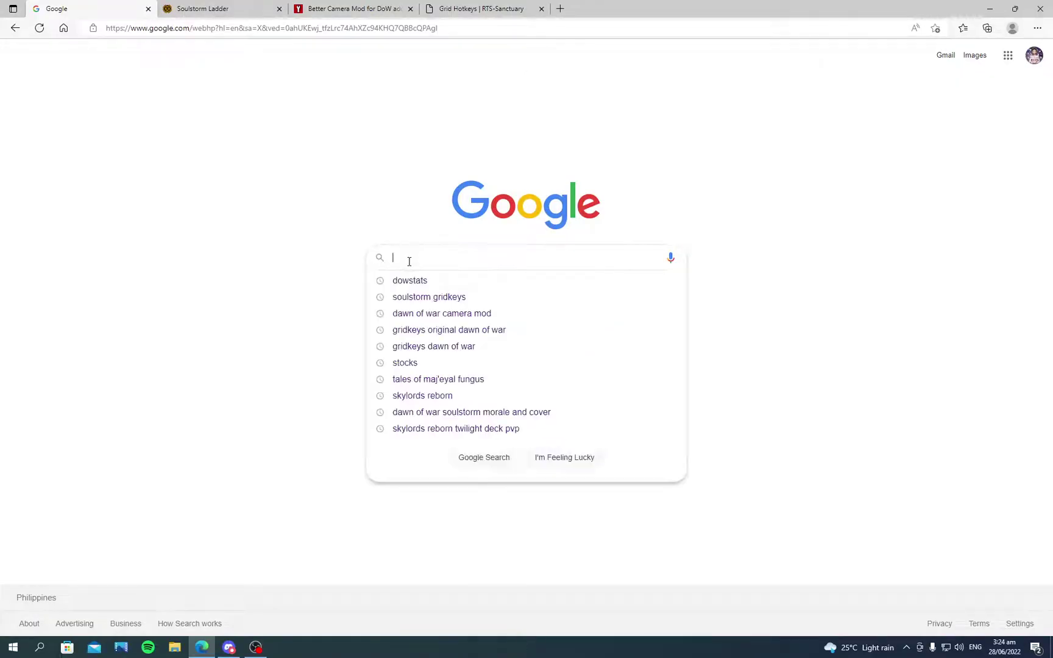
pyautogui.click(410, 282)
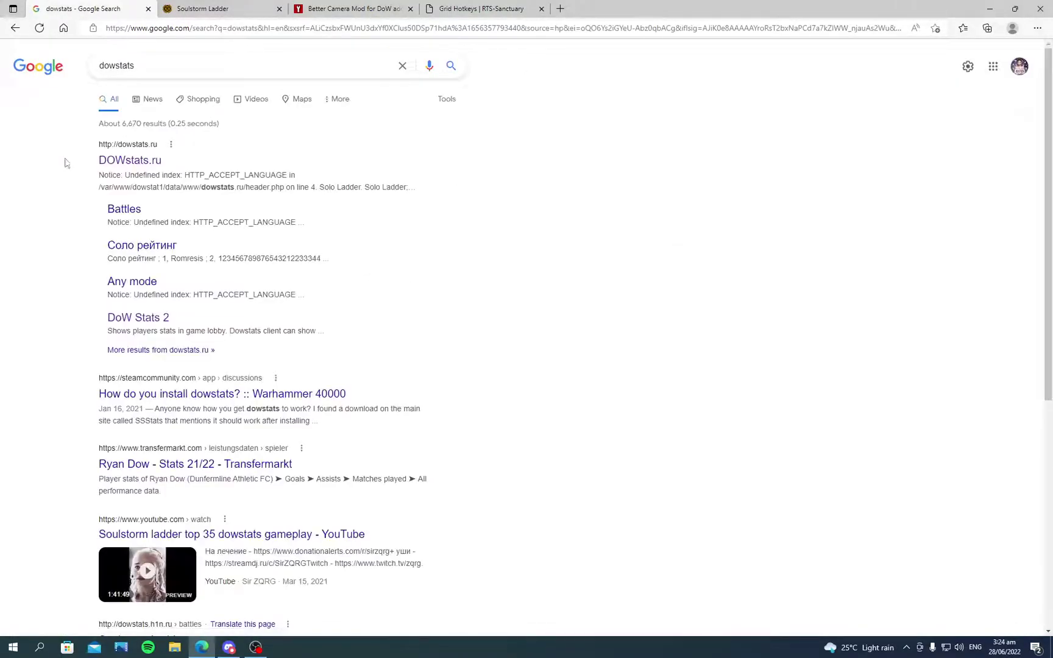
pyautogui.click(110, 160)
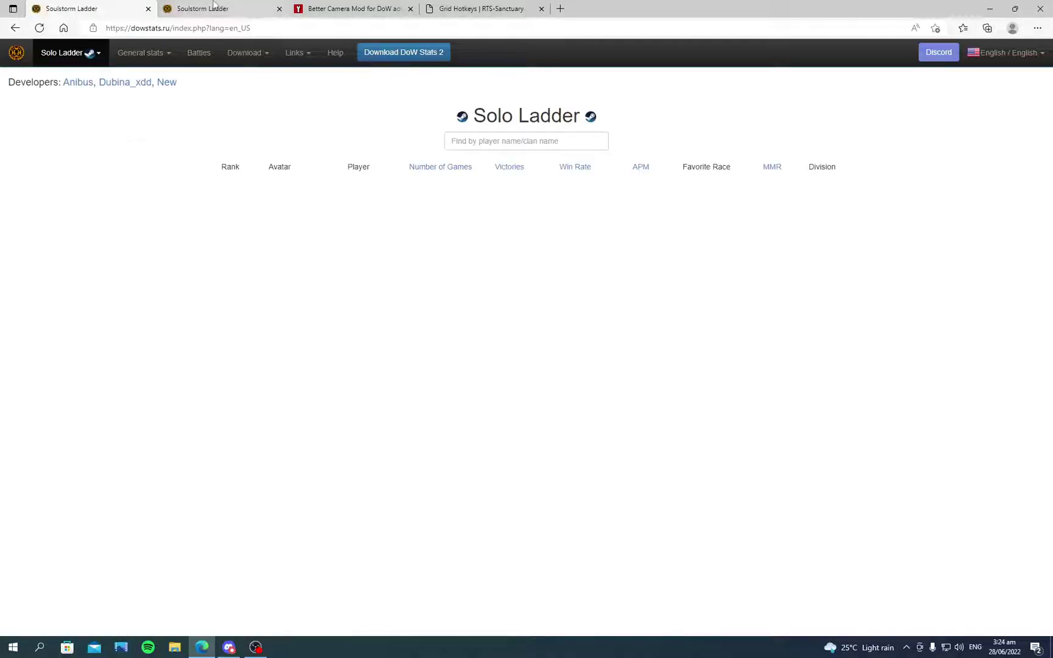
# Close the duplicate Soulstorm Ladder tab, check the Download menu, and minimise Edge.
pyautogui.click(279, 9)
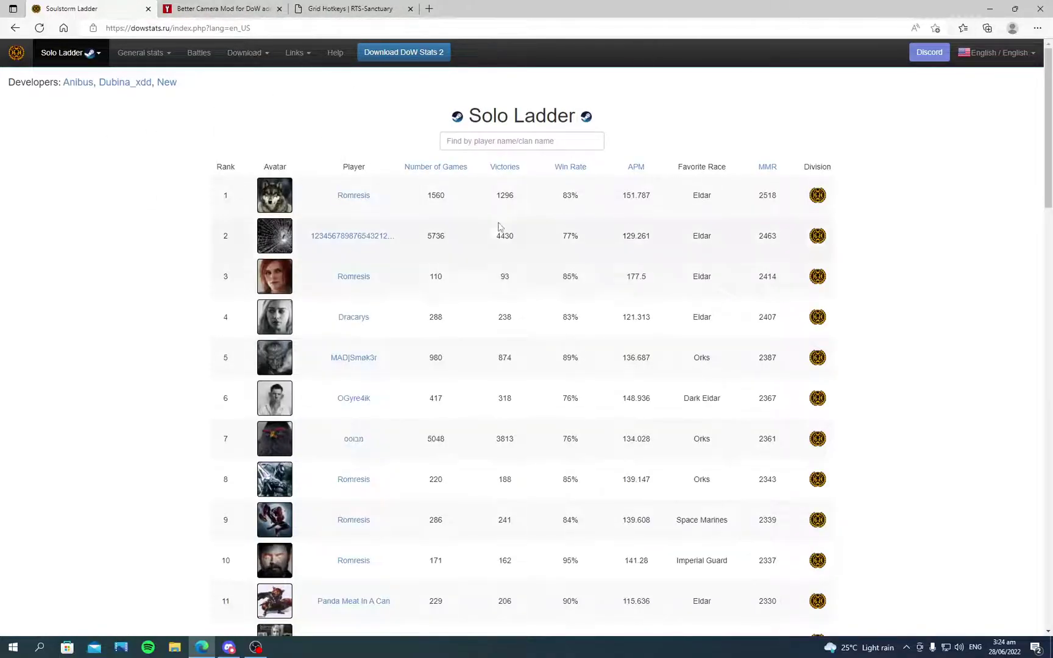
pyautogui.scroll(-4, 140, 262)
pyautogui.scroll(2, 152, 265)
pyautogui.scroll(2, 156, 275)
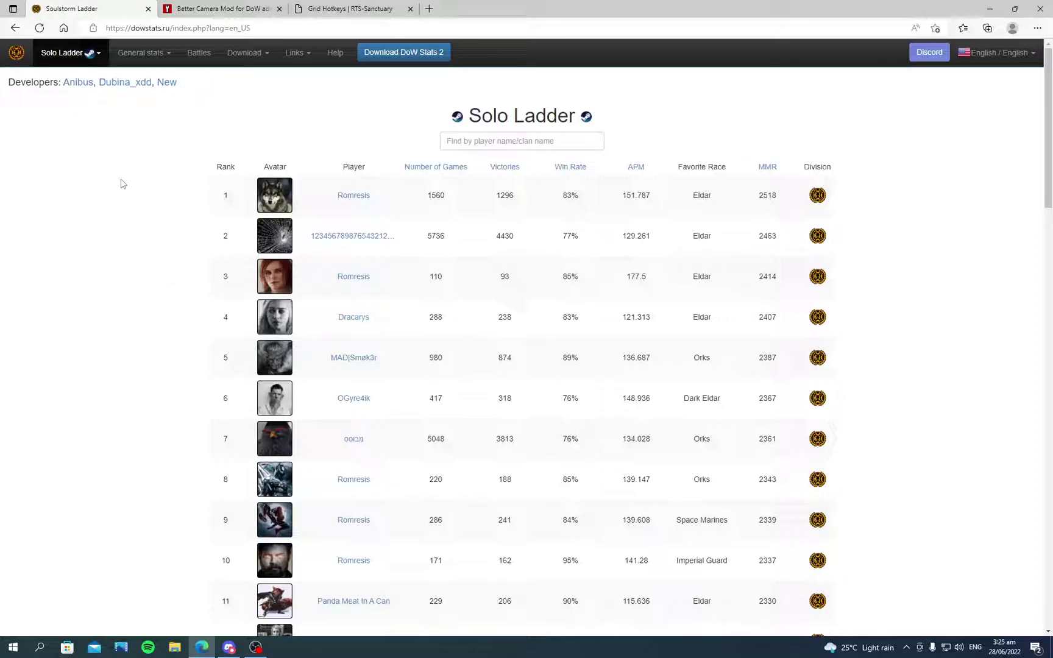
pyautogui.click(244, 53)
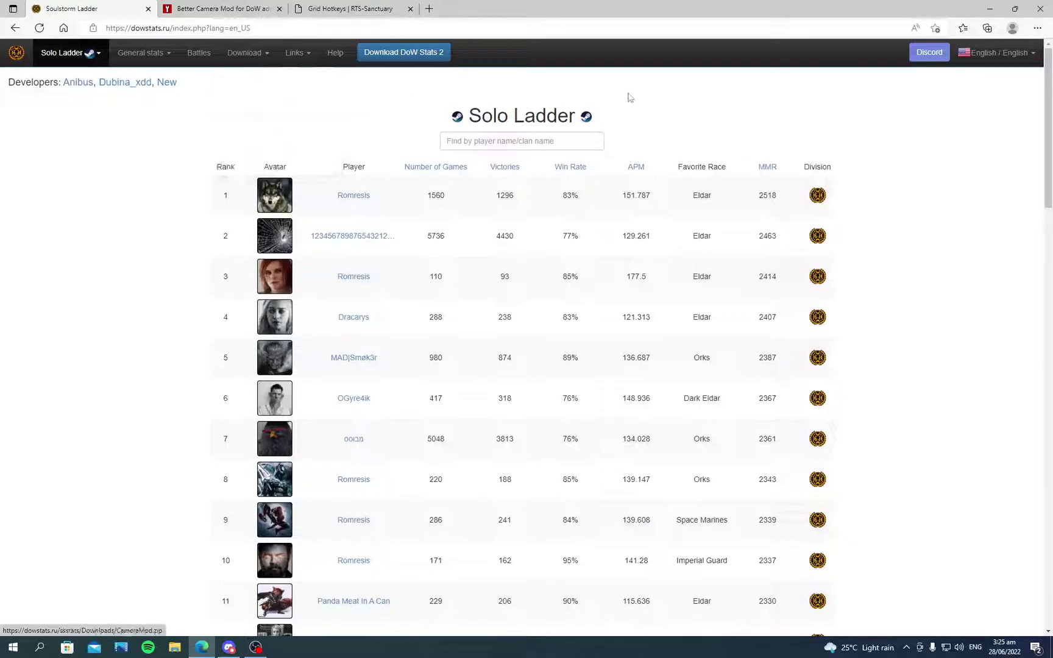
pyautogui.click(990, 8)
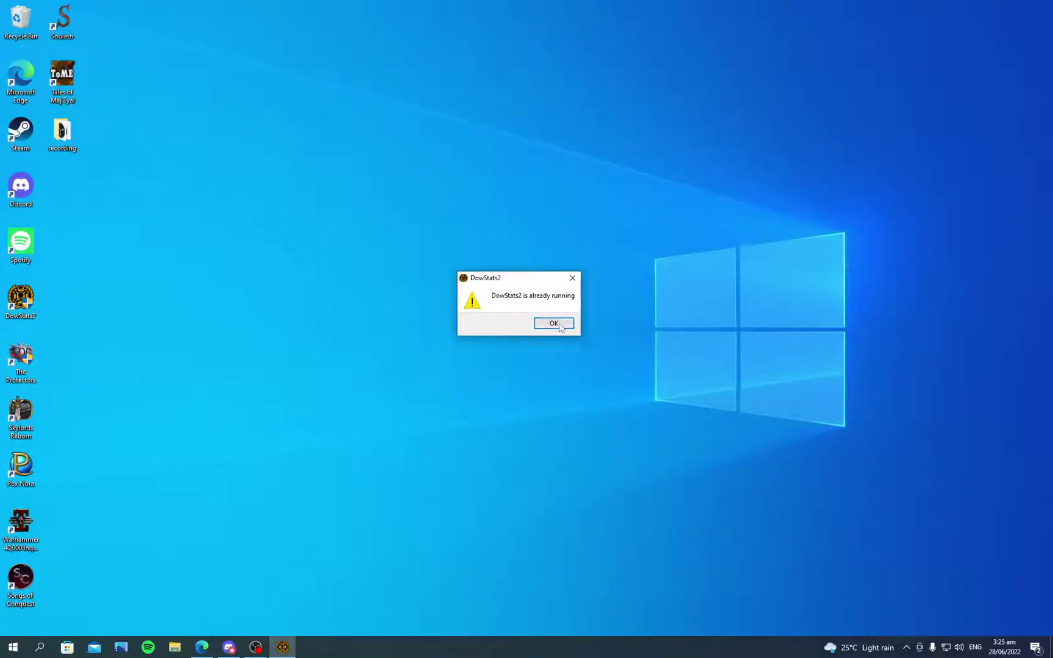
# Dismiss the already-running warning and bring up DoW Stats 2 from the system tray.
pyautogui.click(554, 323)
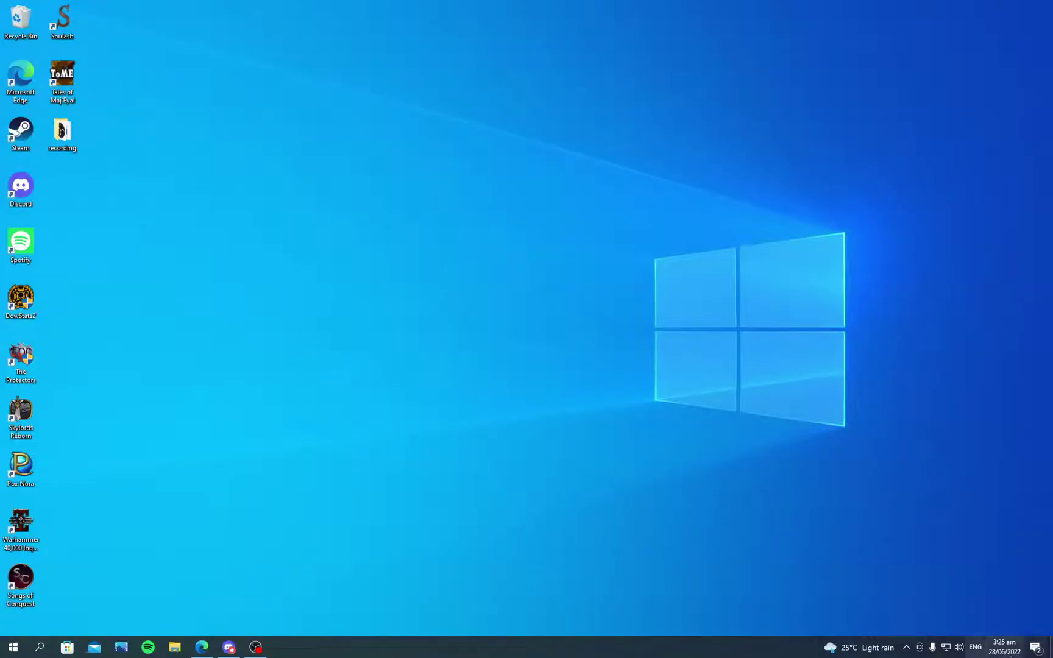
pyautogui.click(906, 647)
pyautogui.click(884, 625)
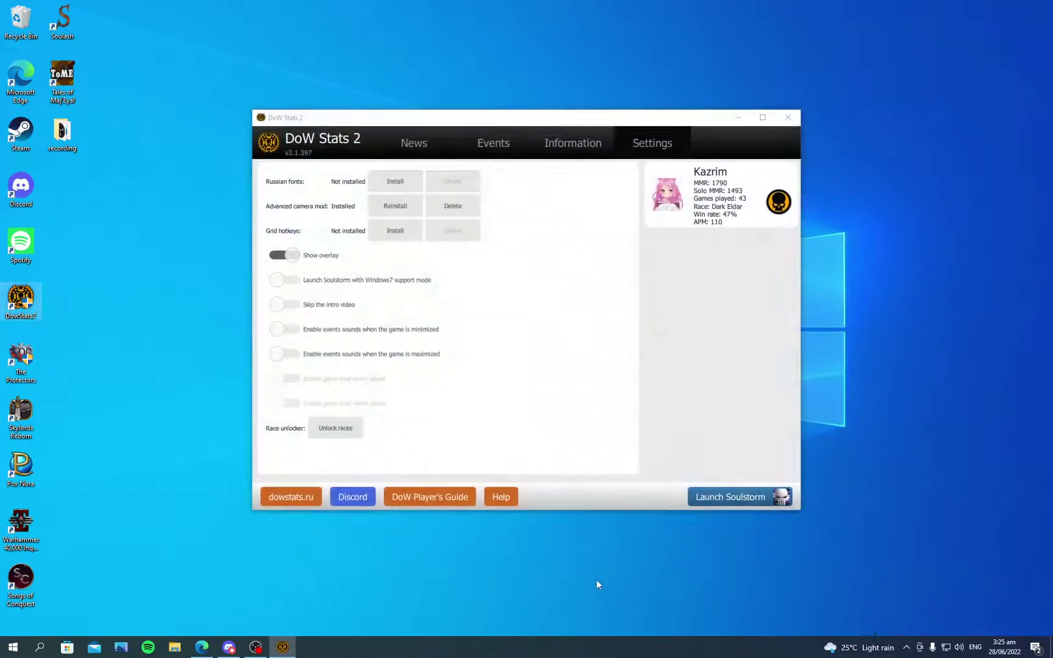
# Browse the client's News, Events and Information tabs, ending on Settings.
pyautogui.click(409, 143)
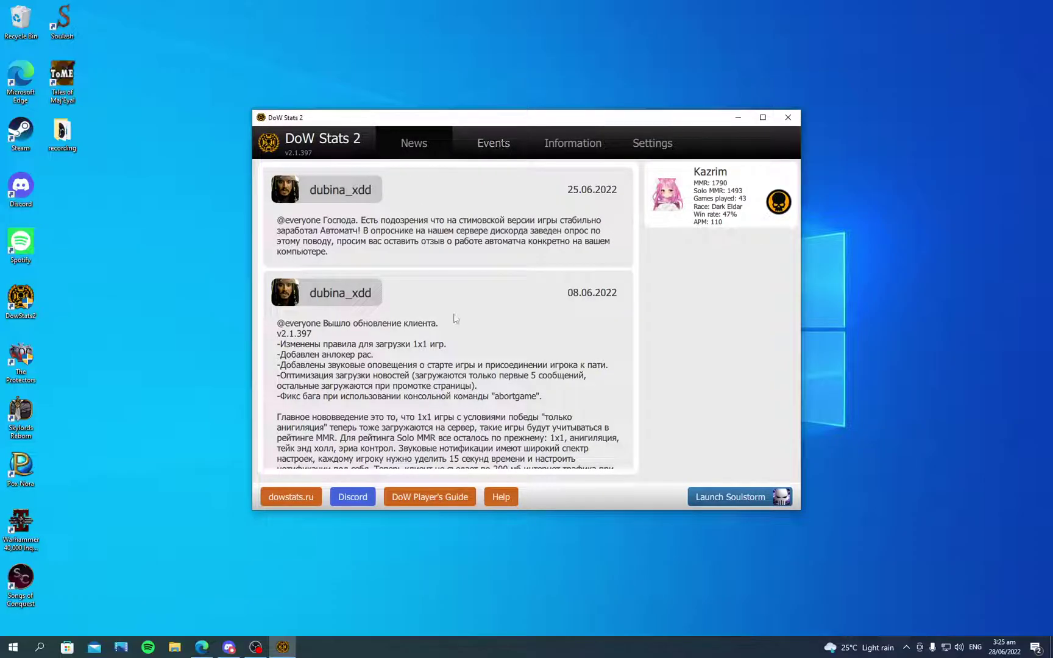
pyautogui.click(491, 144)
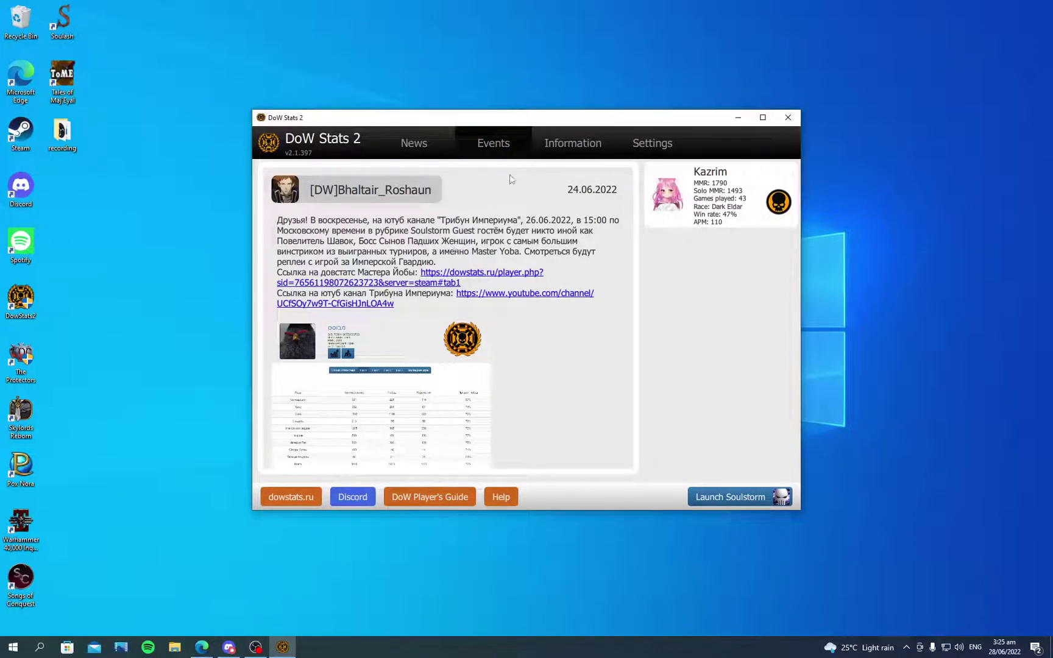
pyautogui.click(559, 150)
pyautogui.scroll(-2, 524, 205)
pyautogui.scroll(-1, 524, 207)
pyautogui.scroll(1, 526, 216)
pyautogui.scroll(2, 526, 216)
pyautogui.click(674, 151)
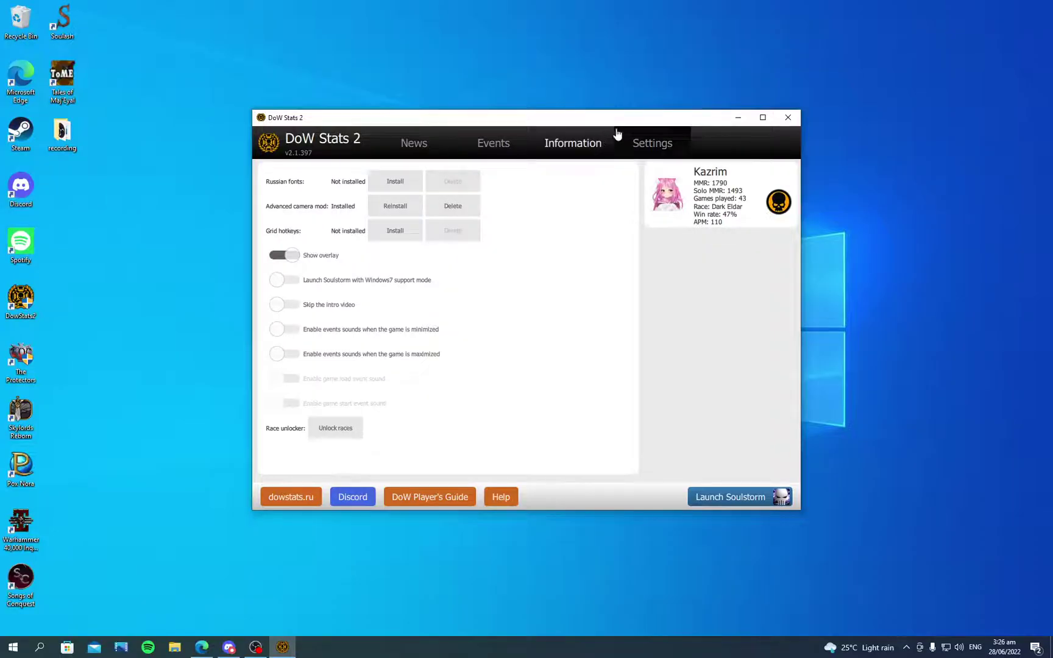
# Minimise DoW Stats 2 and bring the dowstats.ru browser back with its download options.
pyautogui.click(738, 117)
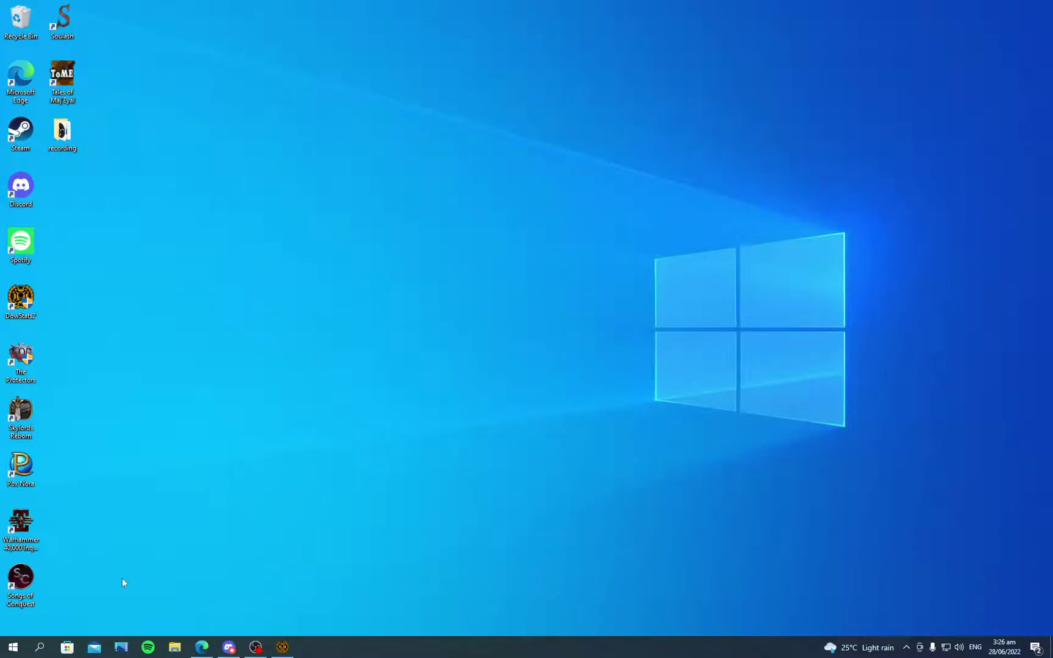
pyautogui.click(202, 647)
pyautogui.click(246, 53)
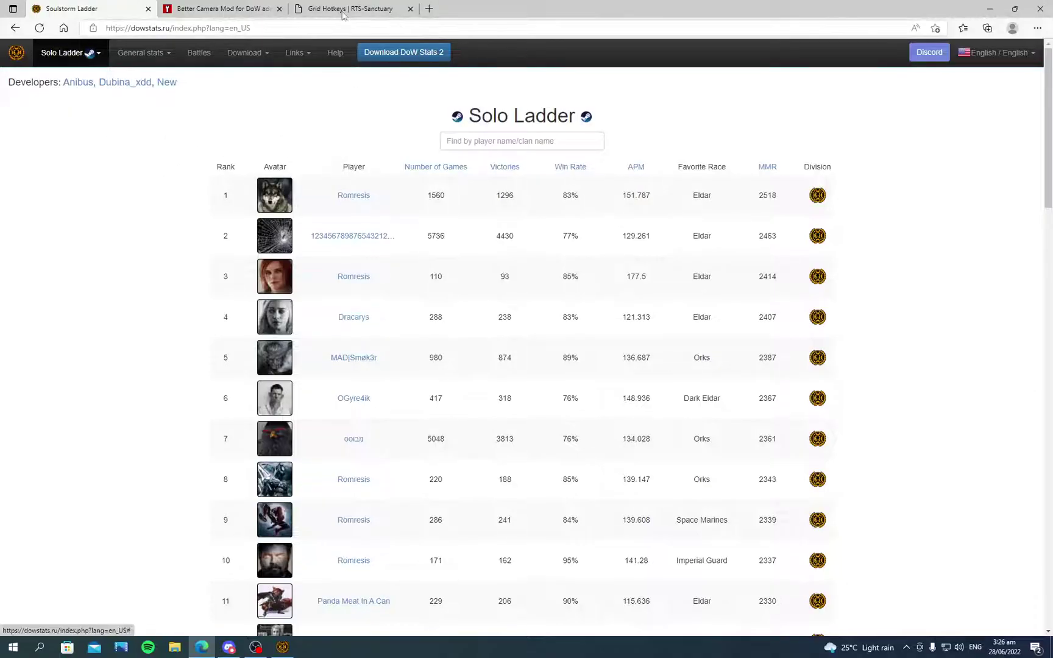
# Move the Grid Hotkeys thread to the second tab and scroll to the LUAs.zip reply.
pyautogui.moveTo(341, 9); pyautogui.dragTo(223, 8)
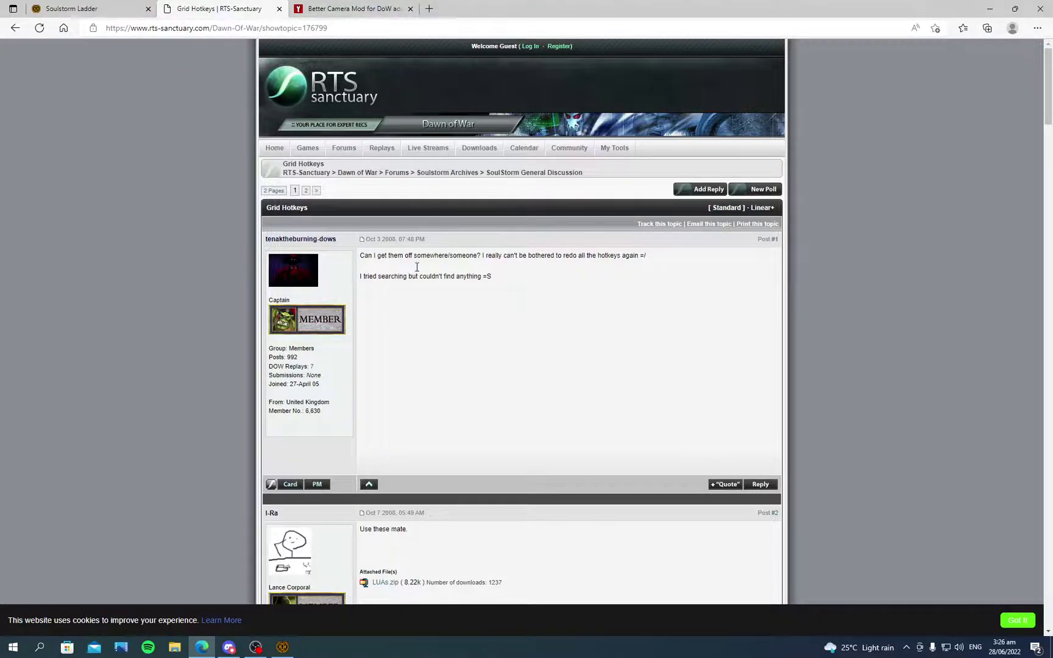
pyautogui.scroll(-3, 437, 236)
pyautogui.scroll(3, 437, 236)
pyautogui.scroll(-3, 427, 399)
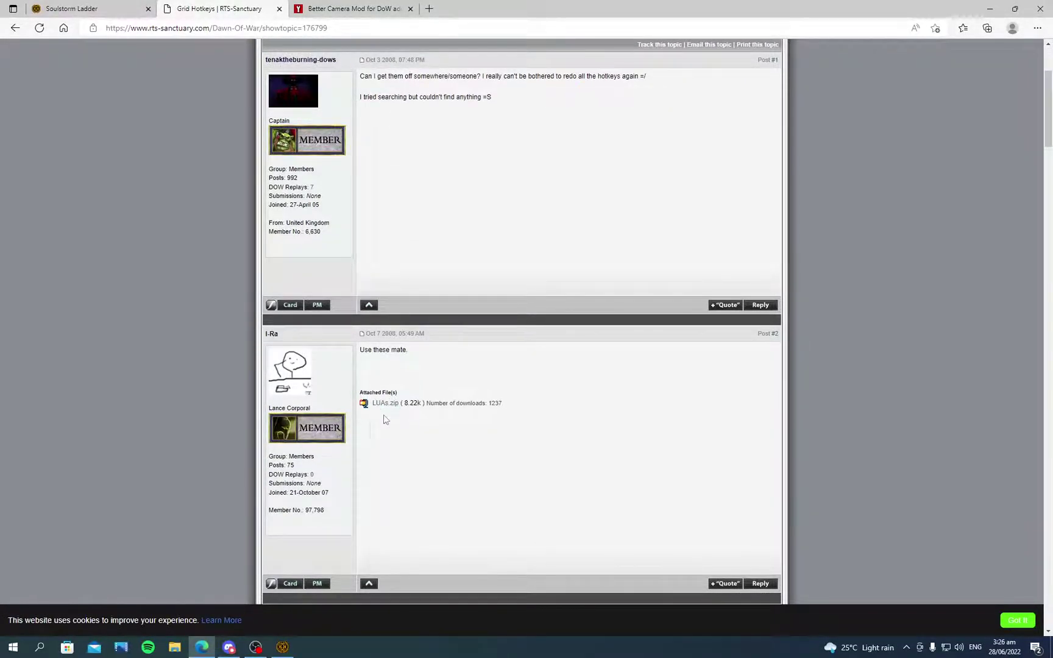
pyautogui.scroll(3, 405, 369)
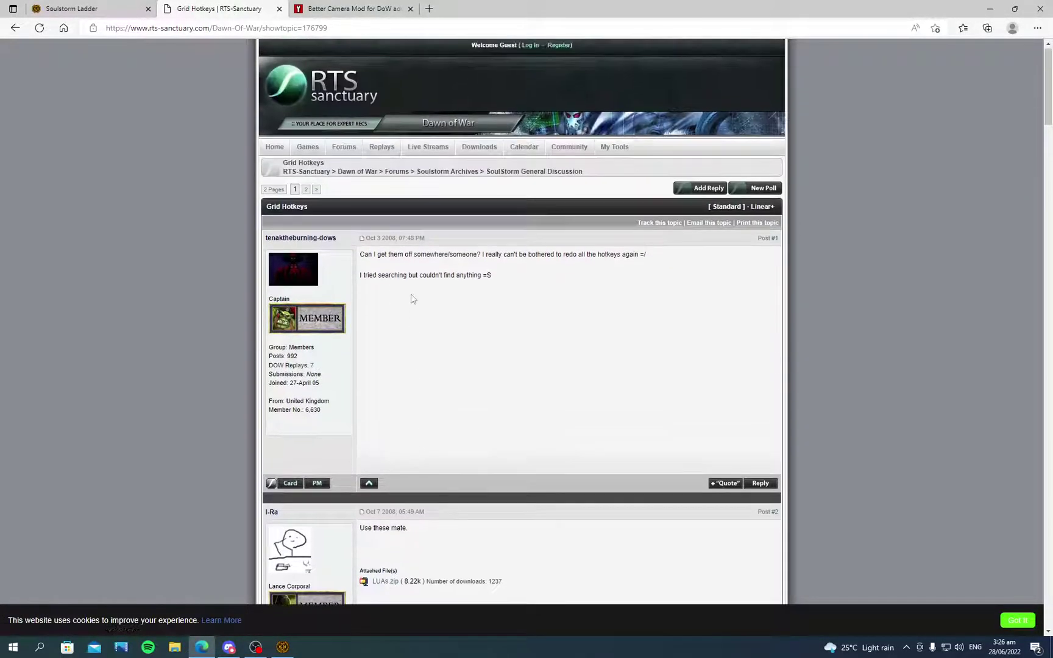
pyautogui.scroll(-3, 406, 303)
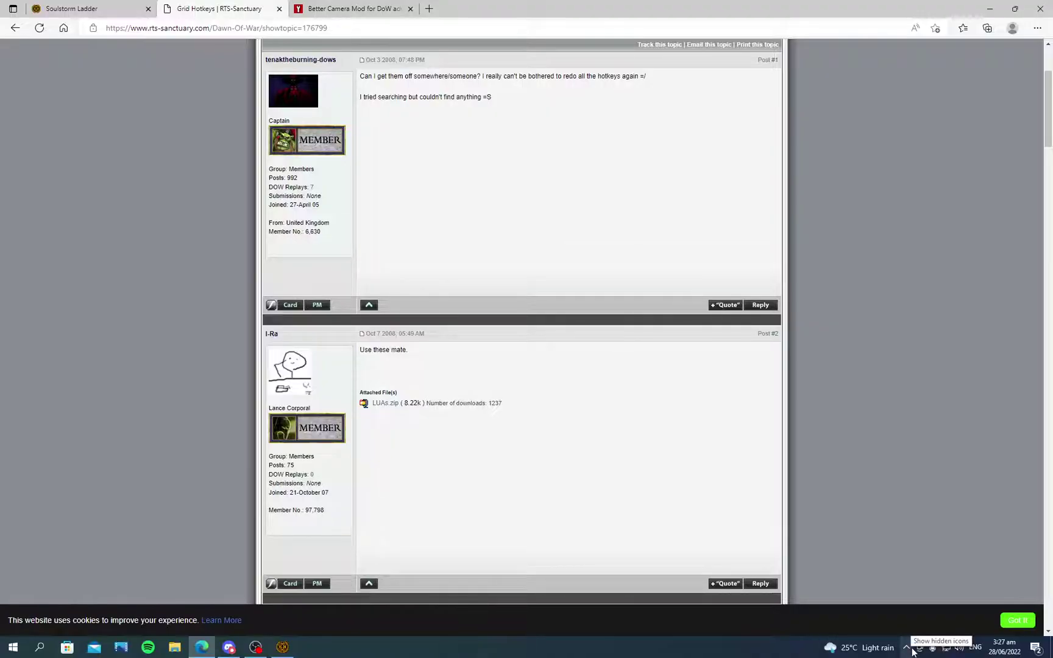
# Open the Dawn of War Soulstorm install folder via Steam's Properties, Local Files, Browse.
pyautogui.click(911, 649)
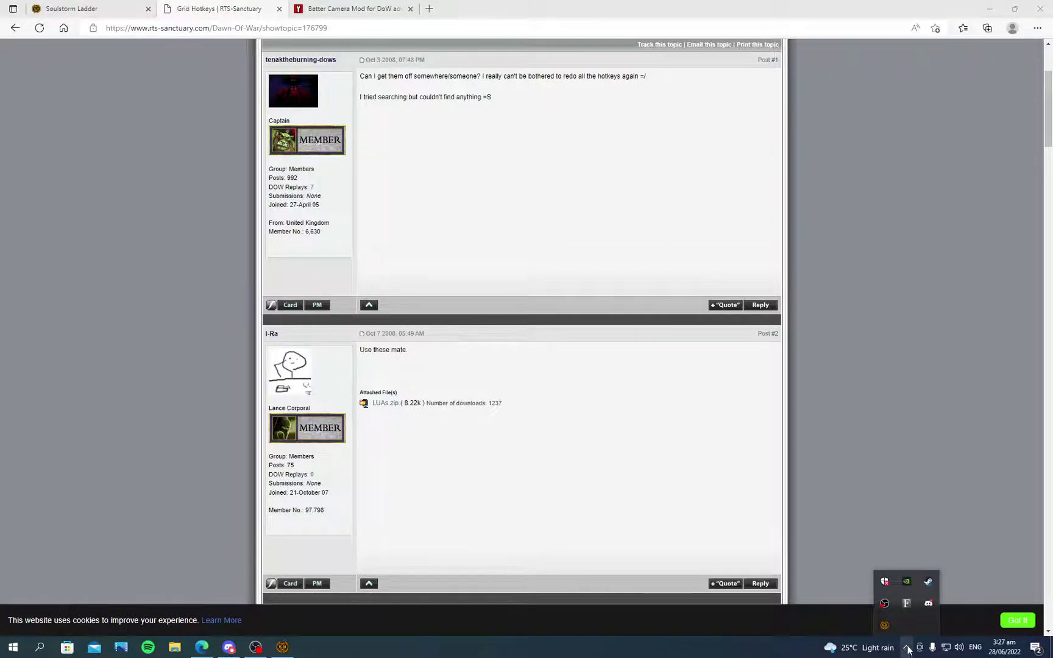
pyautogui.doubleClick(927, 582)
pyautogui.click(118, 29)
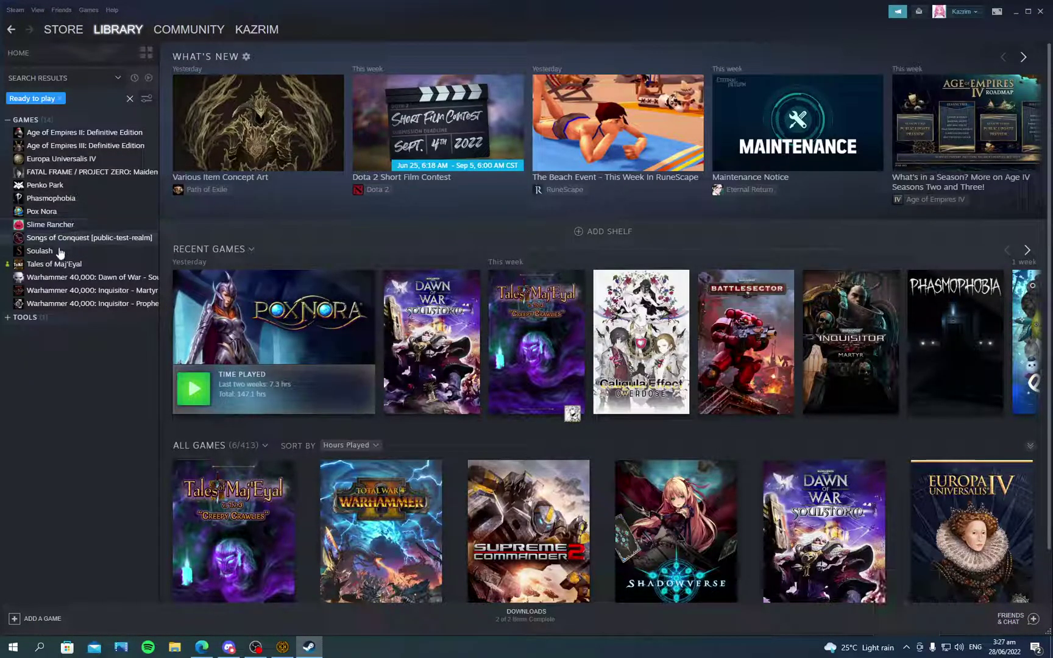
pyautogui.rightClick(72, 279)
pyautogui.moveTo(92, 329)
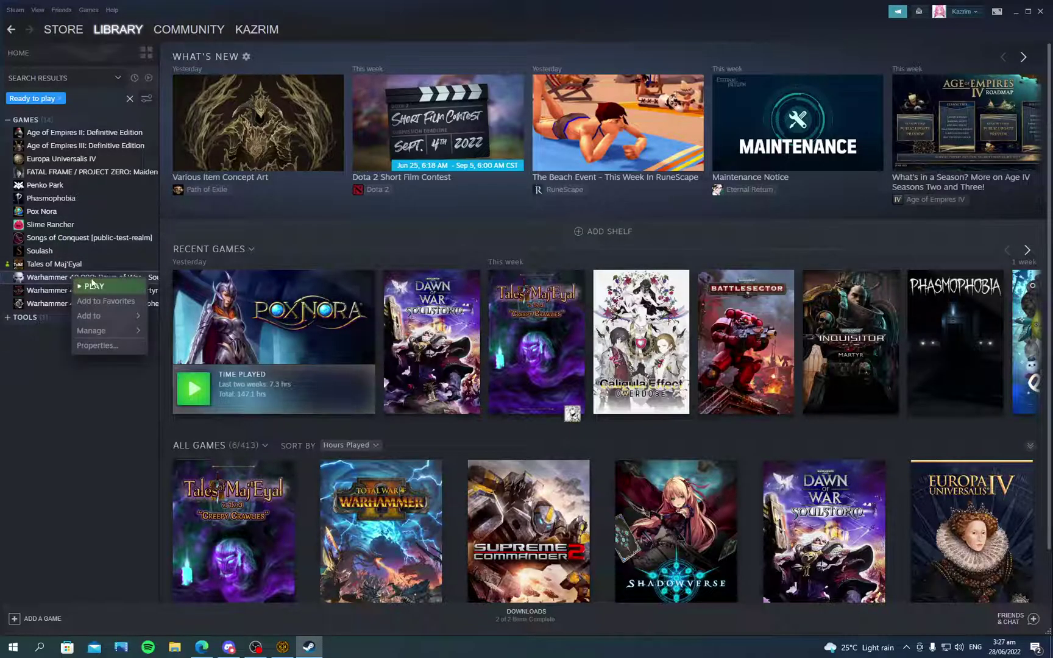
pyautogui.click(104, 345)
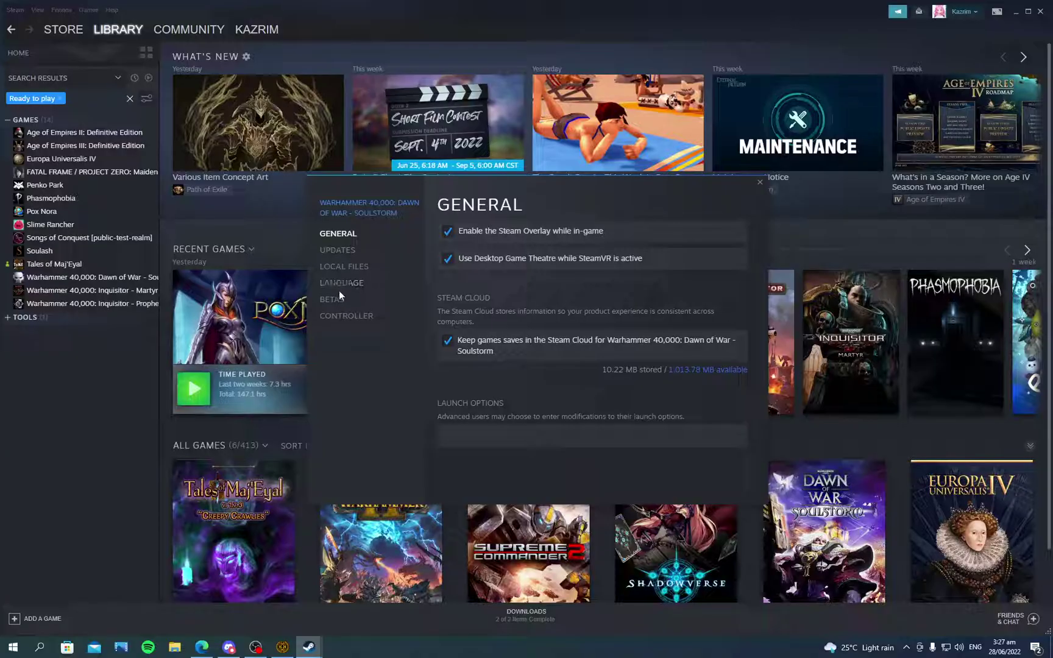
pyautogui.click(343, 268)
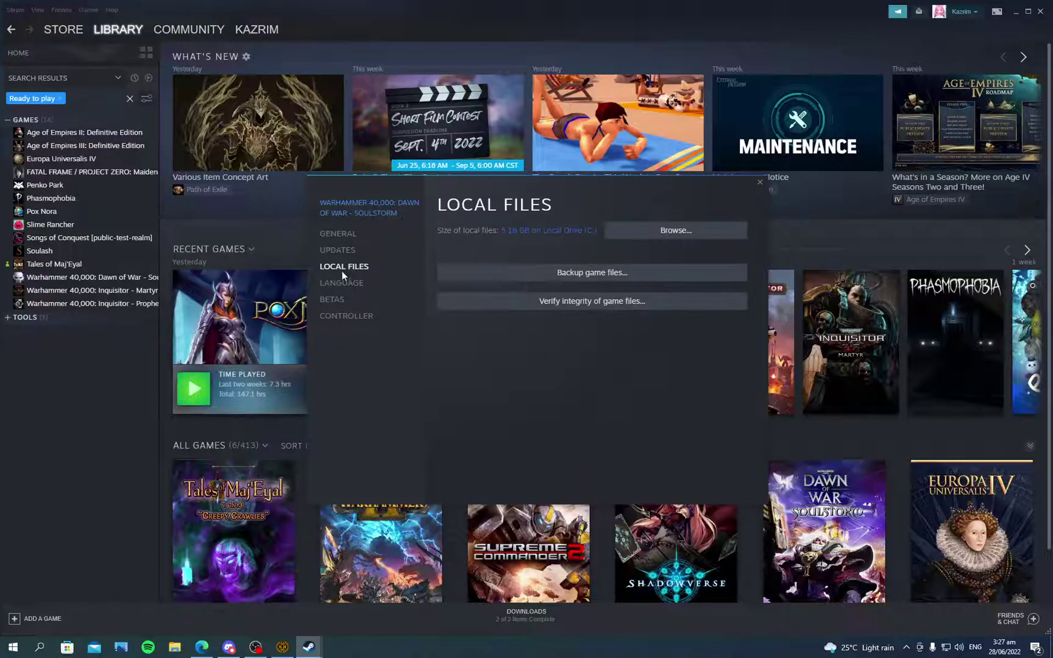
pyautogui.click(639, 237)
pyautogui.click(760, 183)
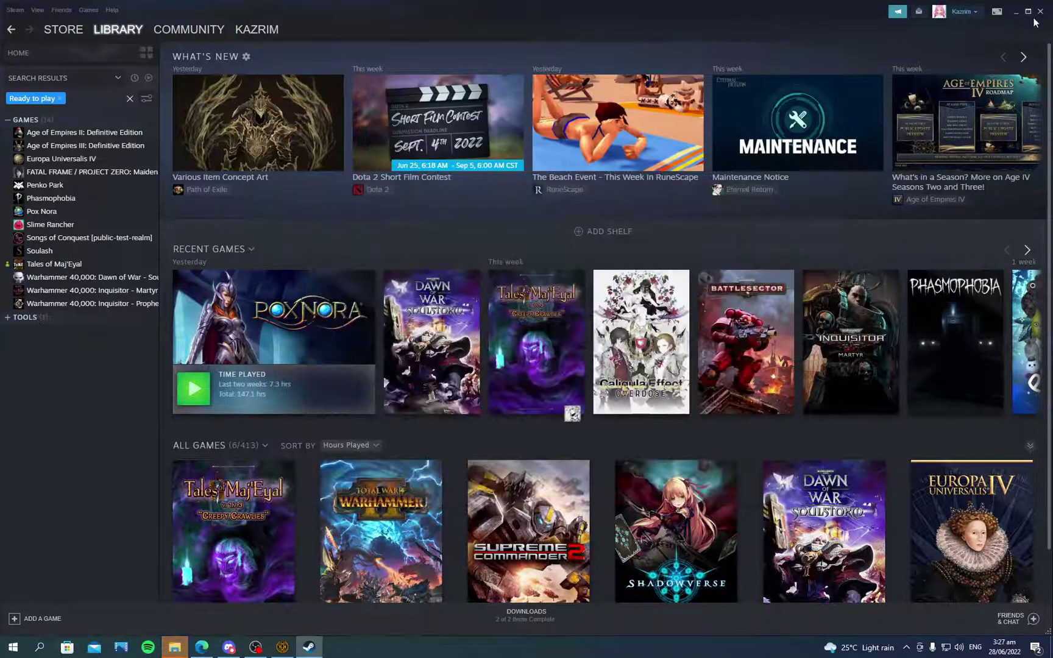
# Maximise the Soulstorm folder and browse into Profiles\Profile1\dxp2, where KEYDEFAULTS.LUA sits.
pyautogui.click(1016, 12)
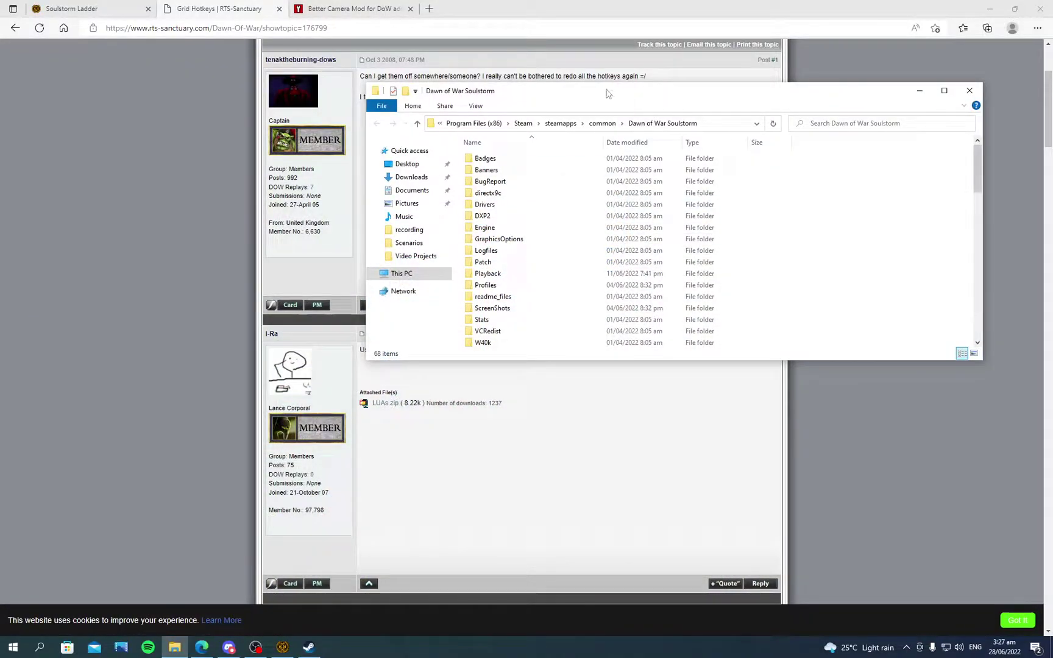
pyautogui.moveTo(603, 94); pyautogui.dragTo(632, 84)
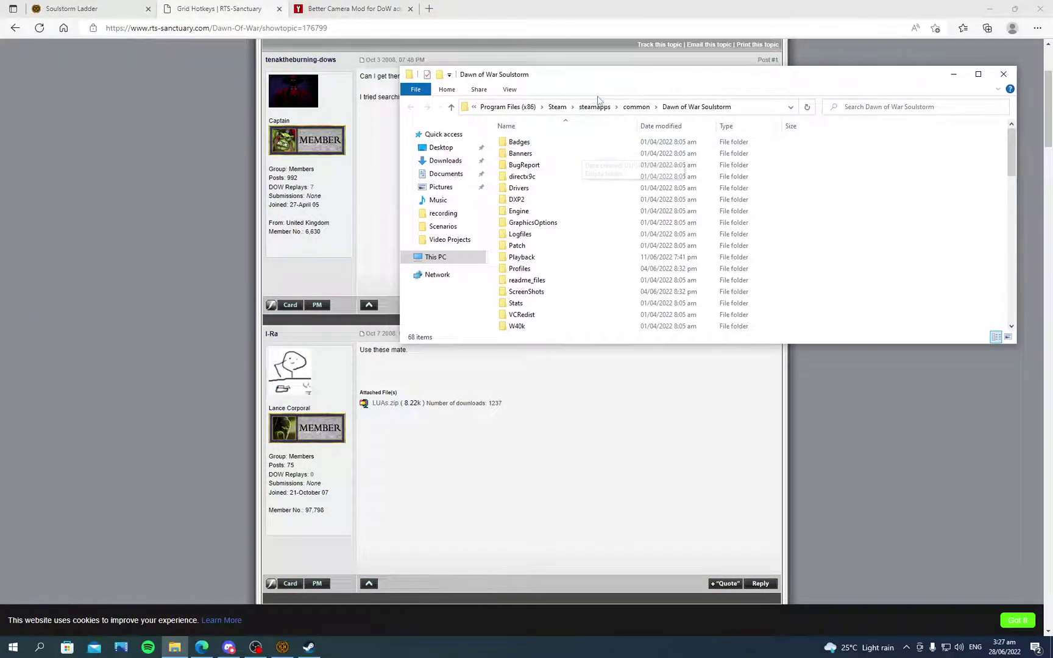
pyautogui.click(978, 74)
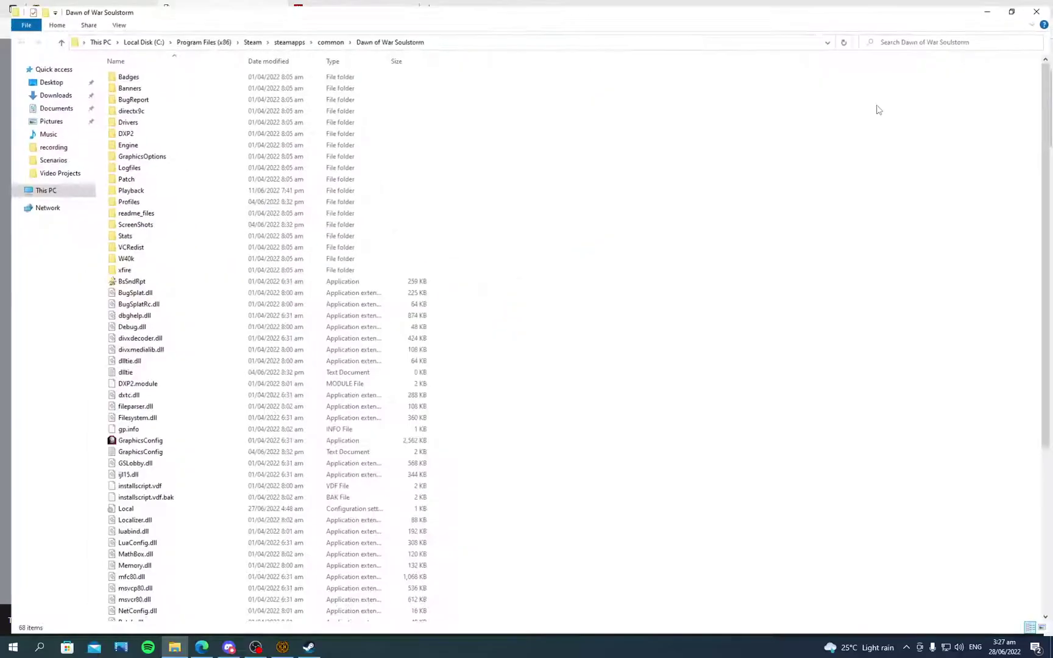
pyautogui.doubleClick(142, 200)
pyautogui.doubleClick(135, 83)
pyautogui.doubleClick(132, 75)
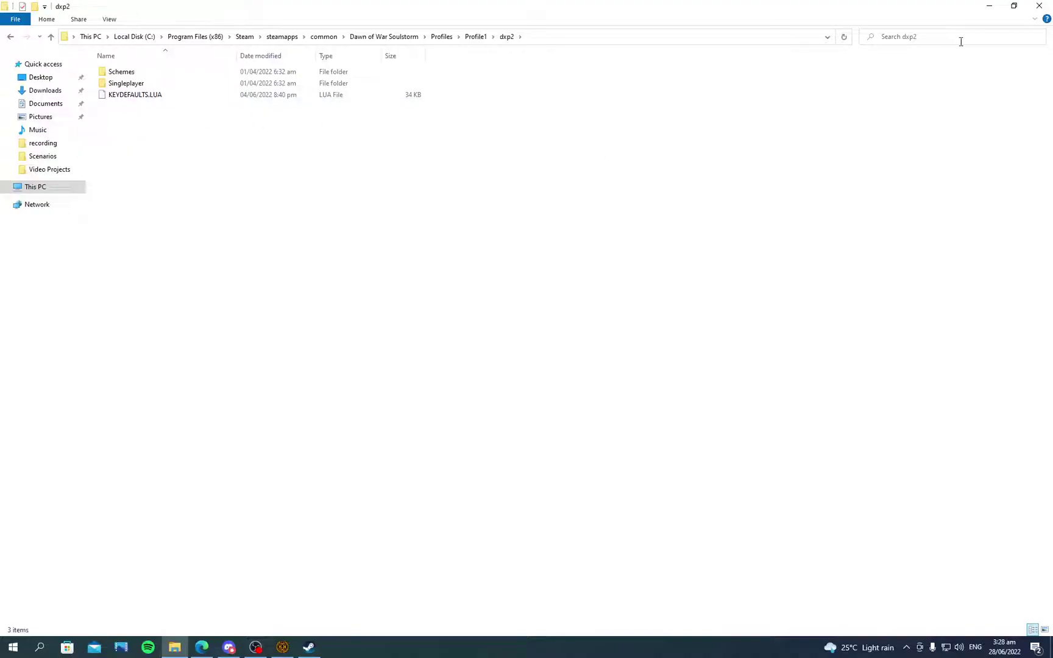
# Restore the folder window and go back up to the Soulstorm folder.
pyautogui.click(1041, 6)
pyautogui.click(1014, 6)
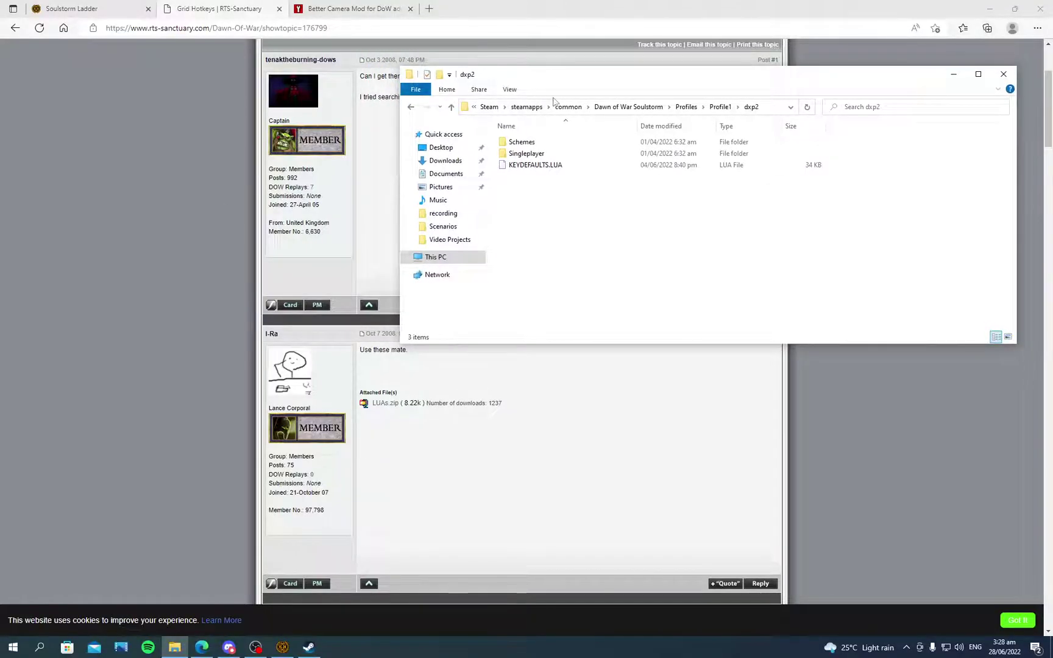
pyautogui.click(626, 106)
# Switch to ModDB's Better Camera Mod for DoW page and read through its description.
pyautogui.click(954, 75)
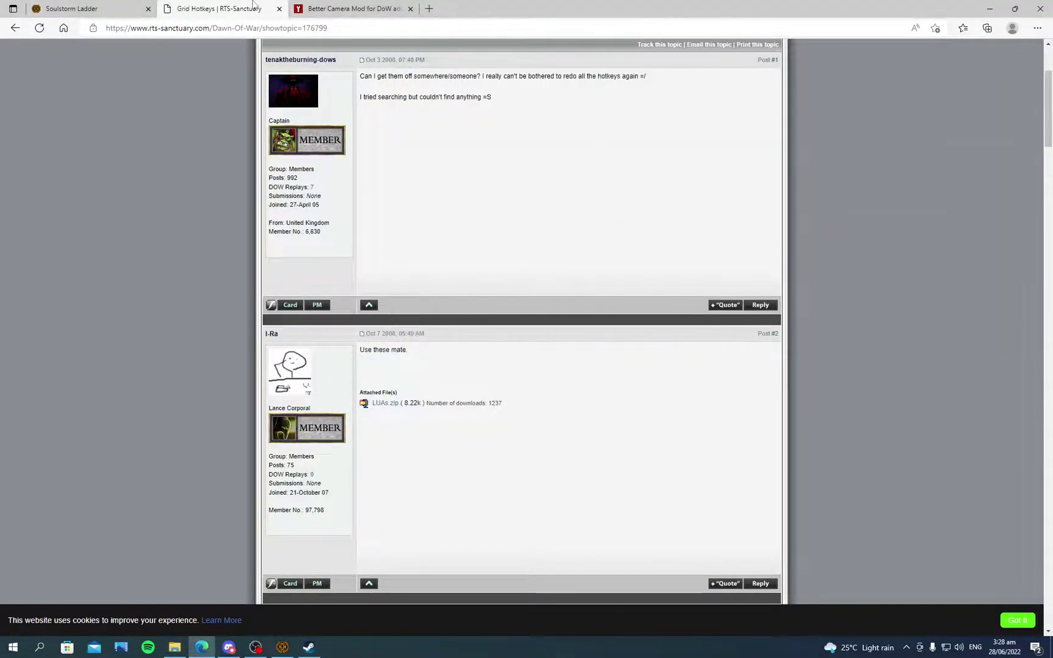
pyautogui.click(330, 7)
pyautogui.scroll(-3, 108, 365)
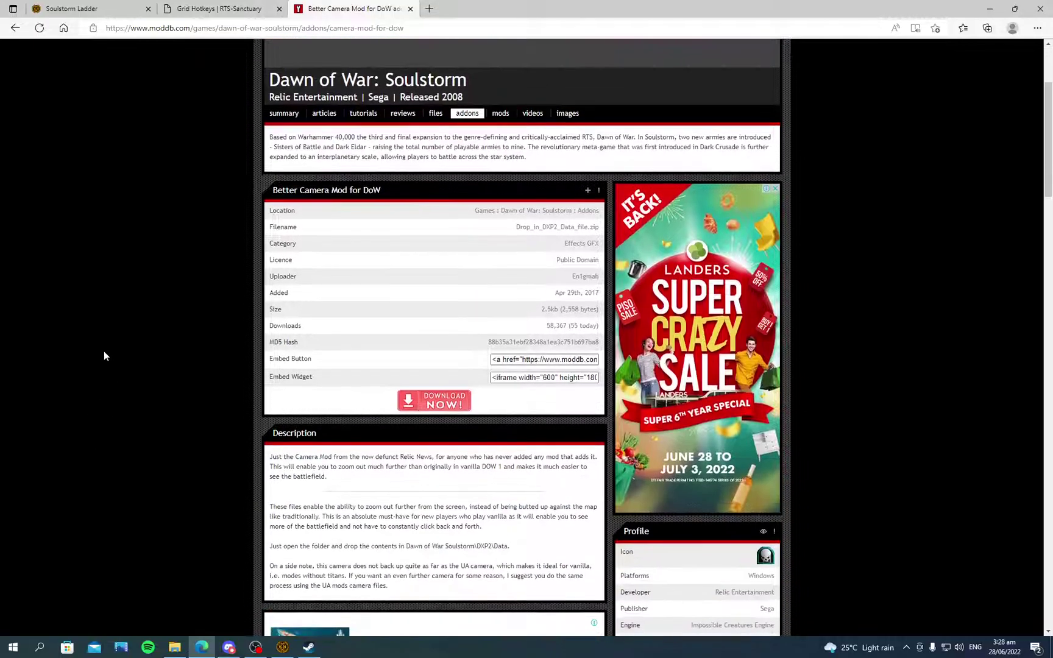
pyautogui.scroll(-2, 103, 356)
pyautogui.scroll(-3, 104, 355)
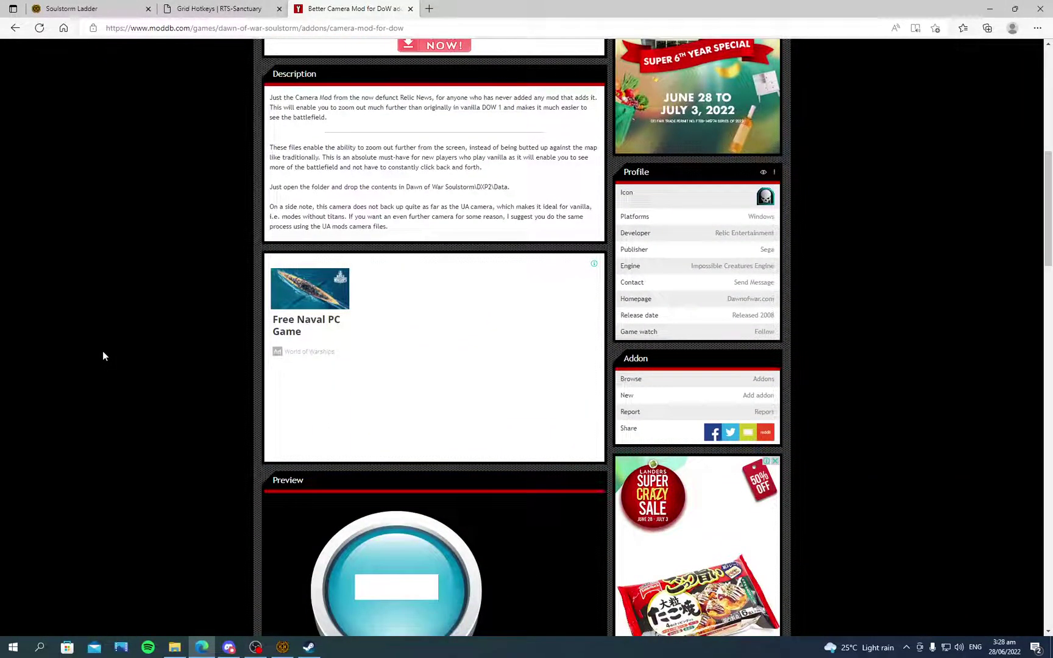
pyautogui.scroll(1, 104, 353)
pyautogui.scroll(3, 105, 353)
pyautogui.scroll(1, 105, 353)
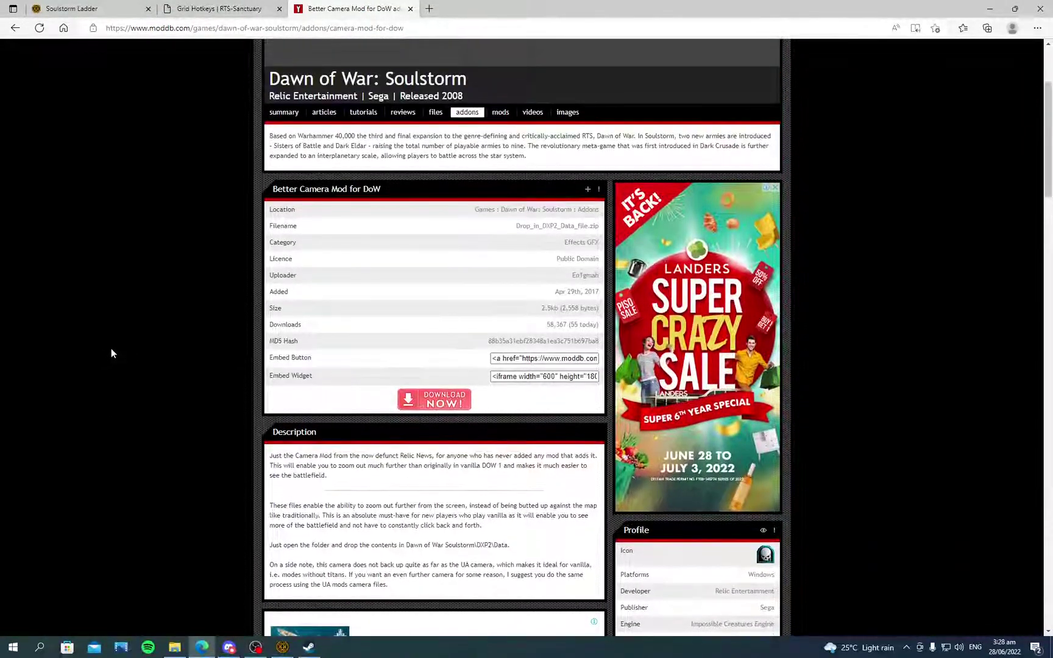
pyautogui.scroll(-1, 115, 346)
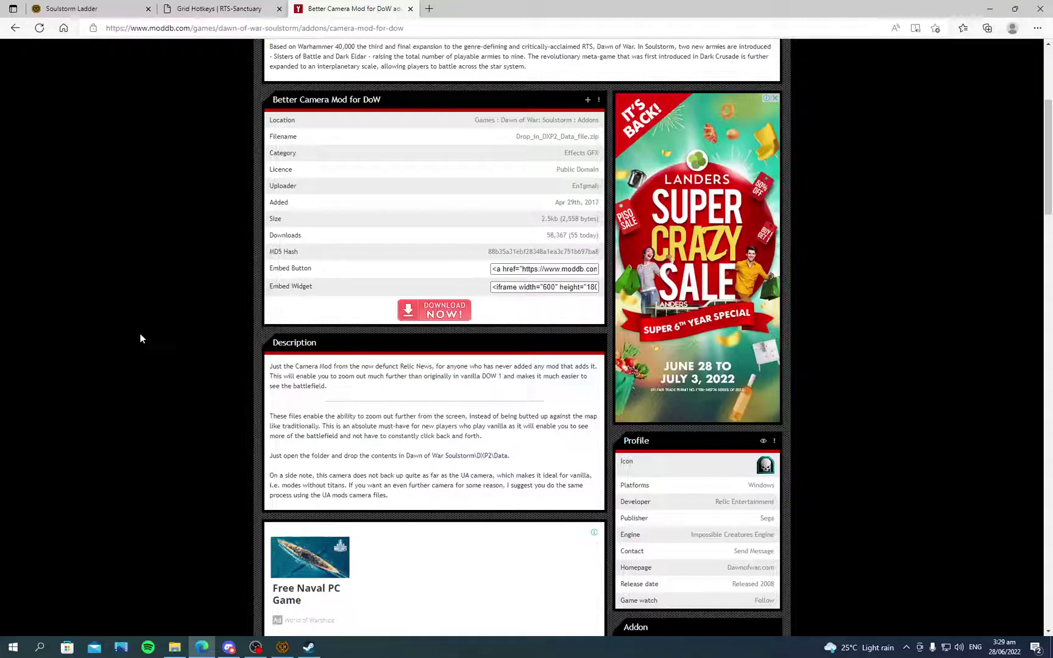
pyautogui.scroll(3, 436, 311)
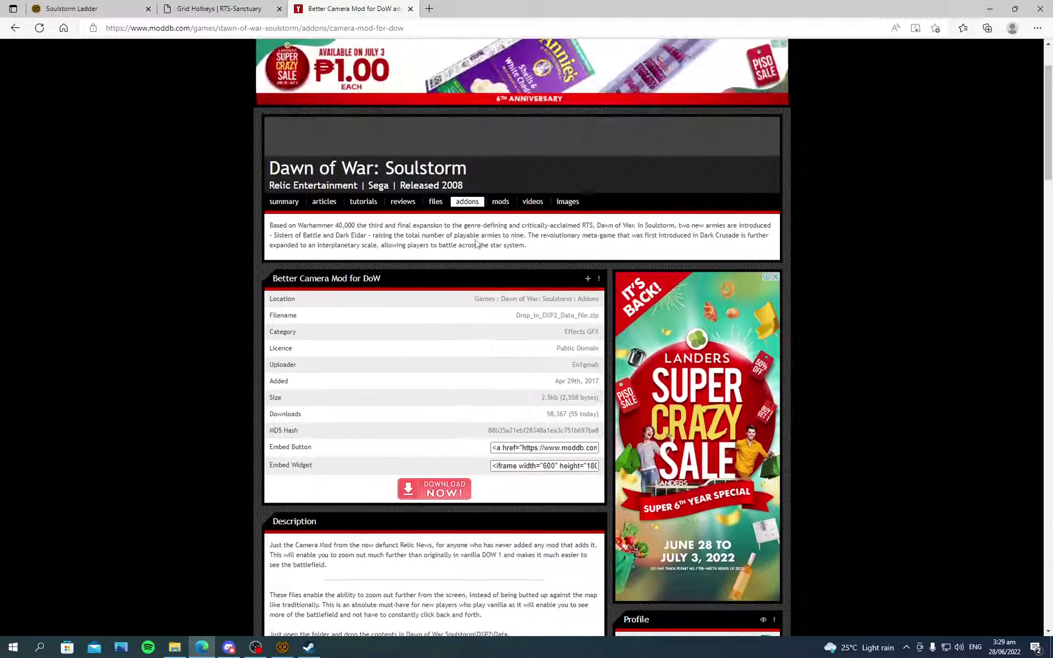
pyautogui.scroll(-2, 440, 407)
# Try downloading Drop_in_DXP2_Data_file.zip, dismissing the download timeout notices.
pyautogui.click(440, 402)
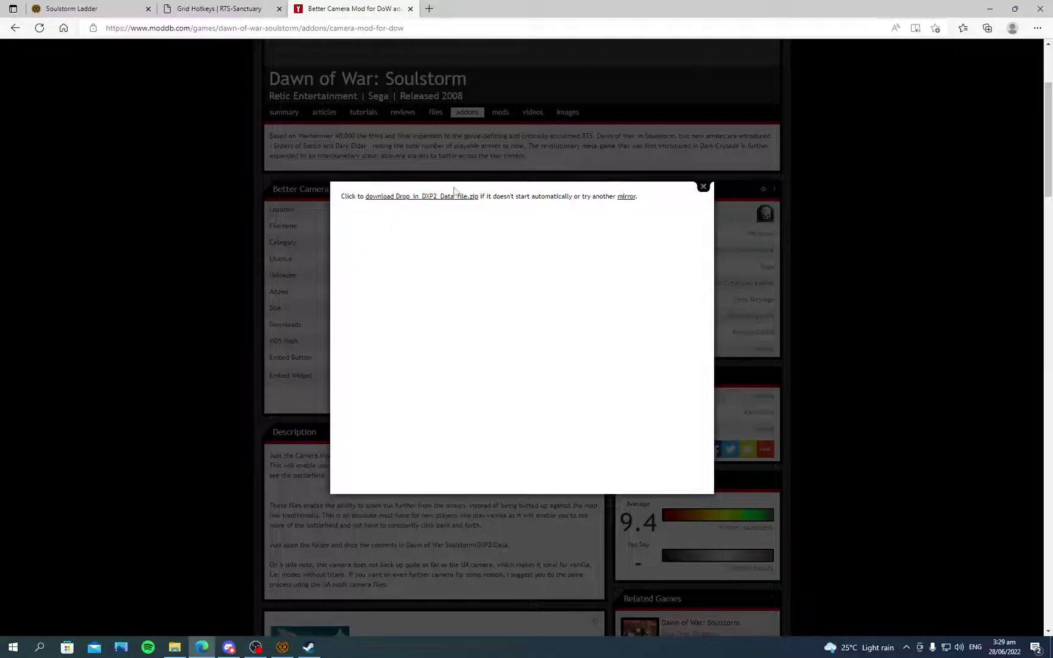
pyautogui.click(703, 188)
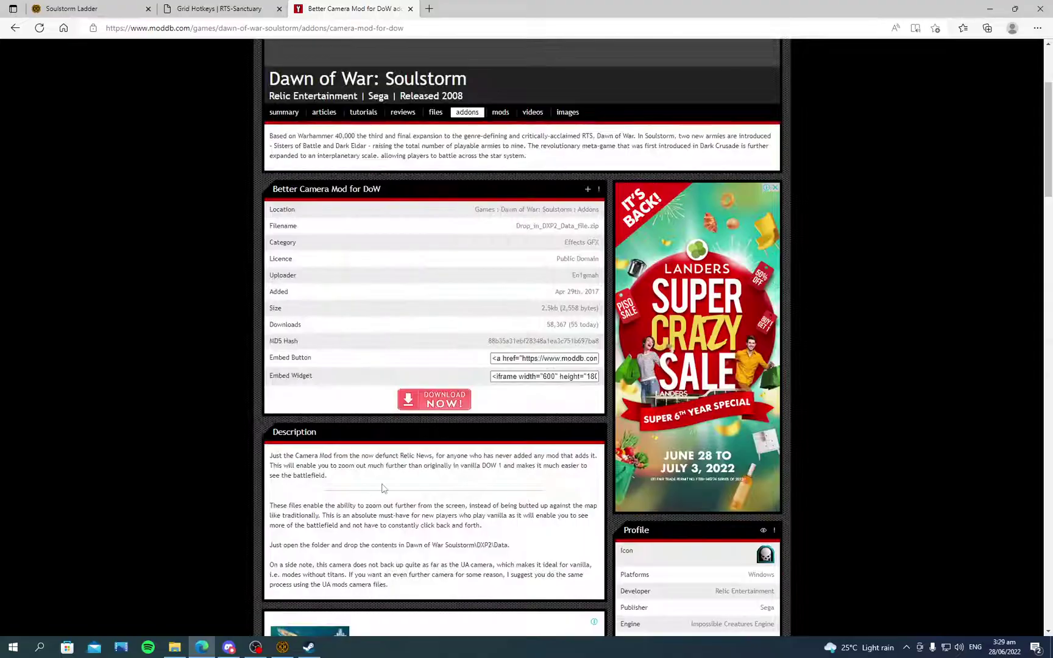
pyautogui.click(431, 405)
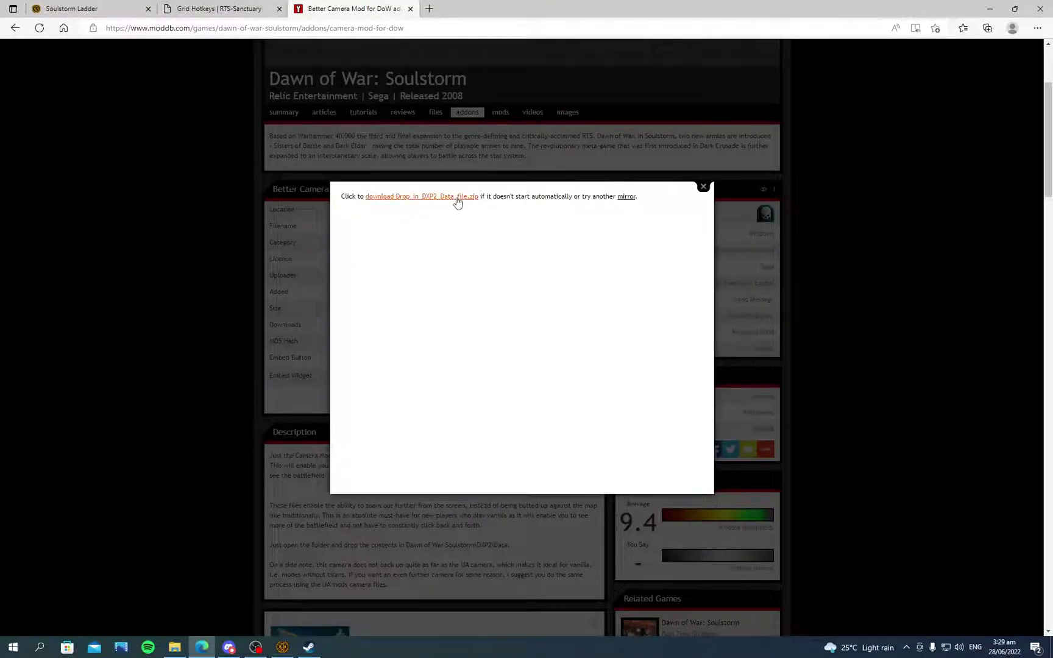
pyautogui.click(455, 203)
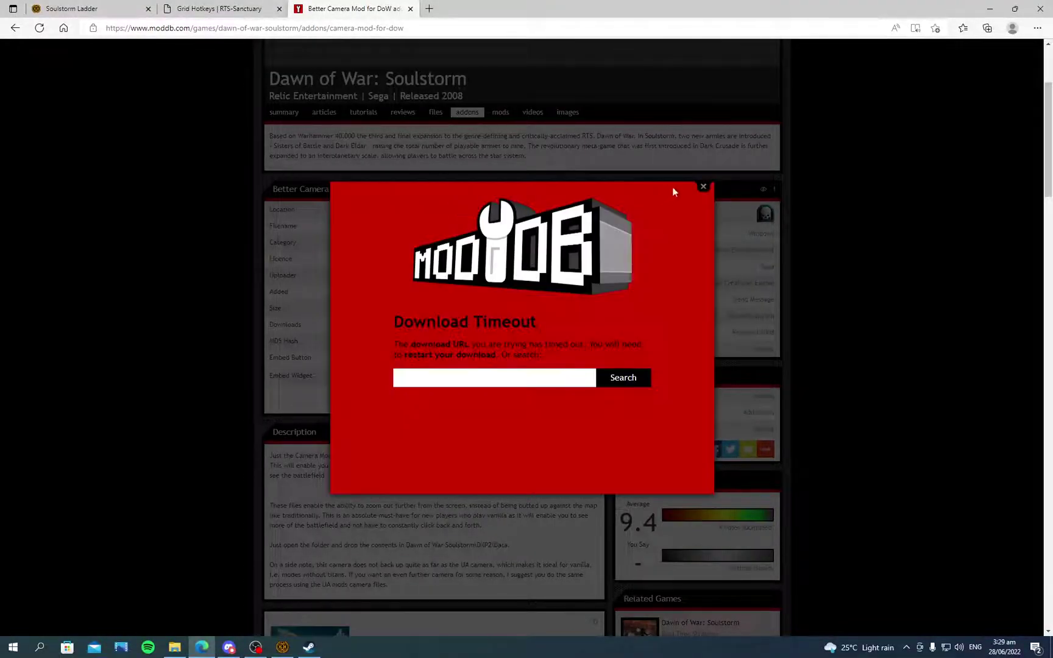
pyautogui.click(704, 188)
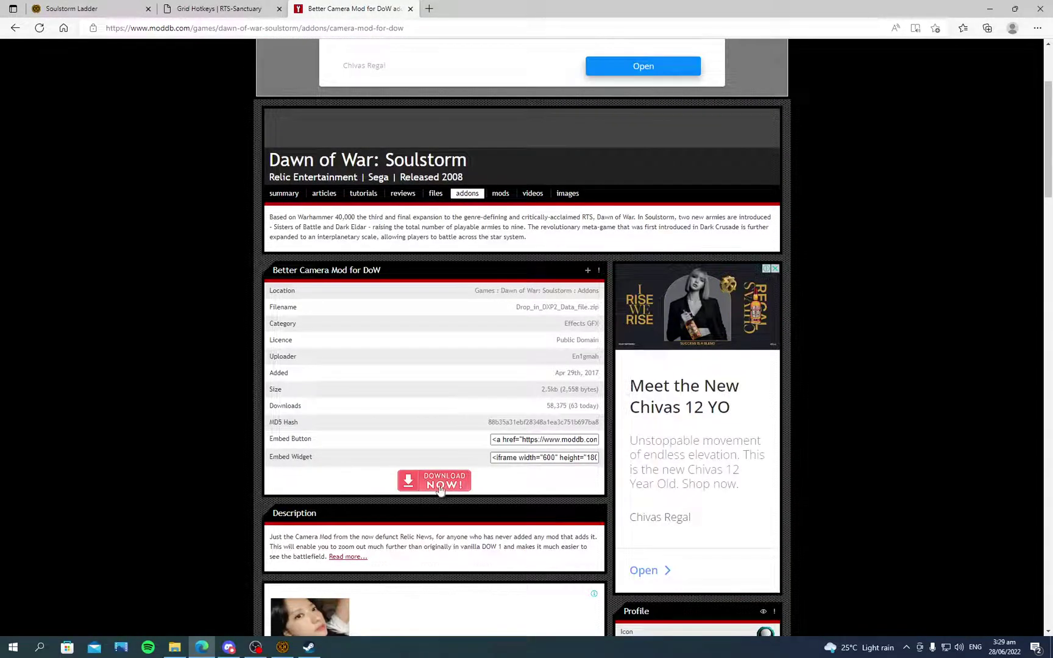
# Retry the camera mod zip download via the mirror link and close the popup.
pyautogui.click(439, 486)
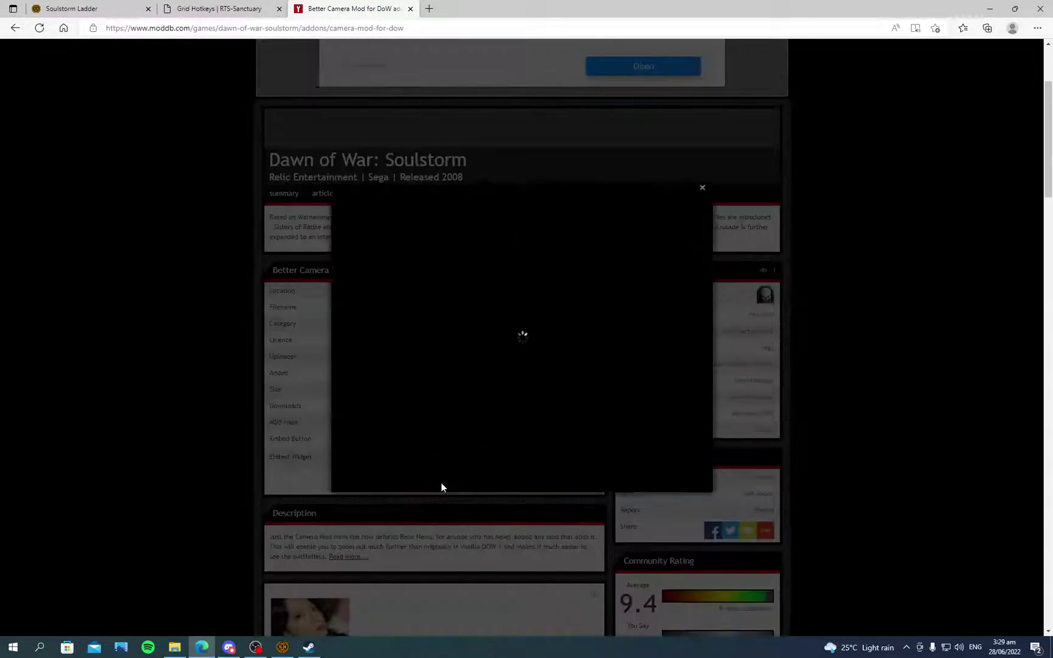
pyautogui.click(449, 202)
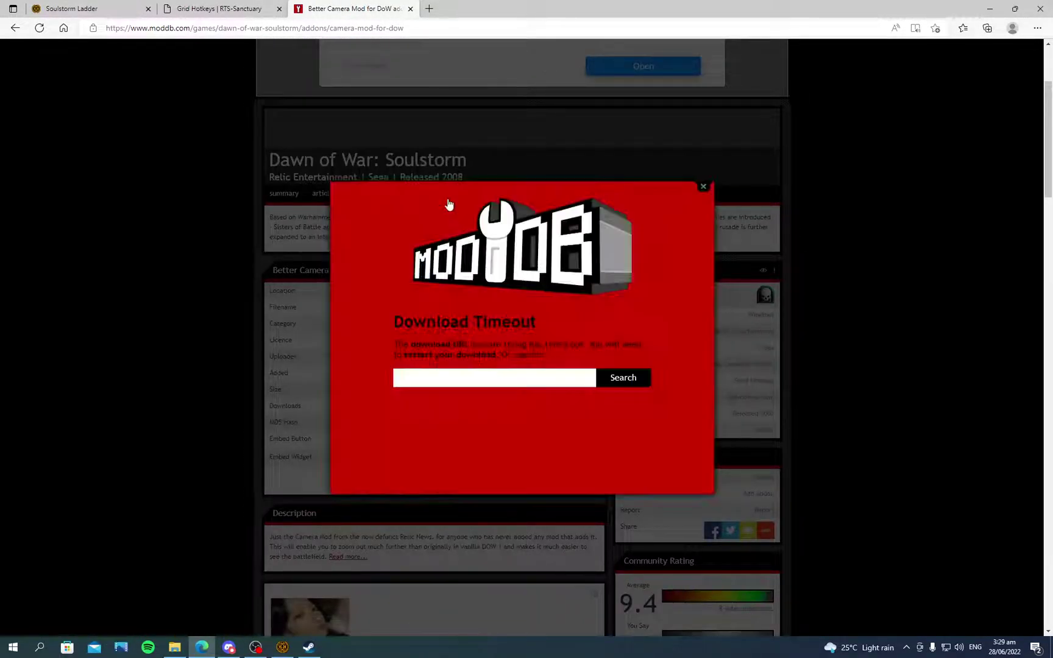
pyautogui.click(701, 189)
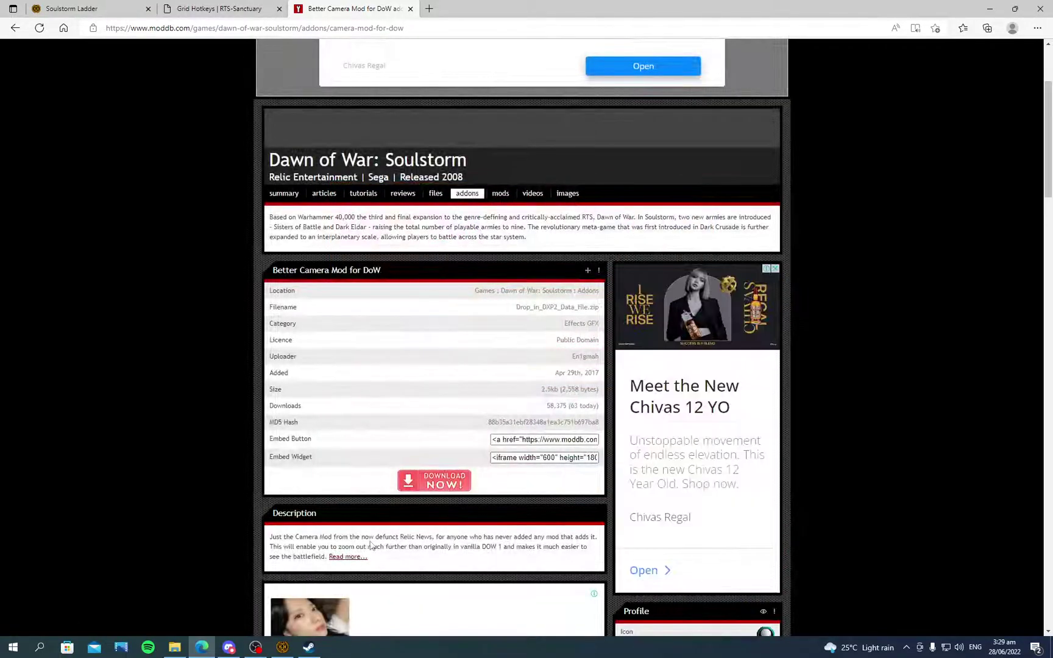
pyautogui.click(440, 485)
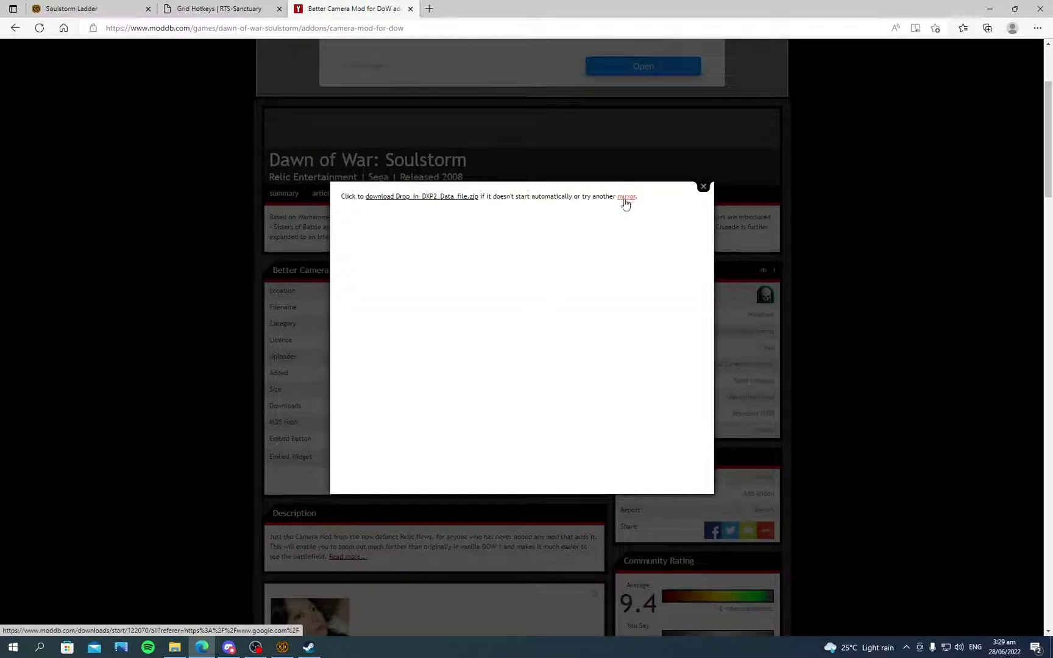
pyautogui.click(702, 186)
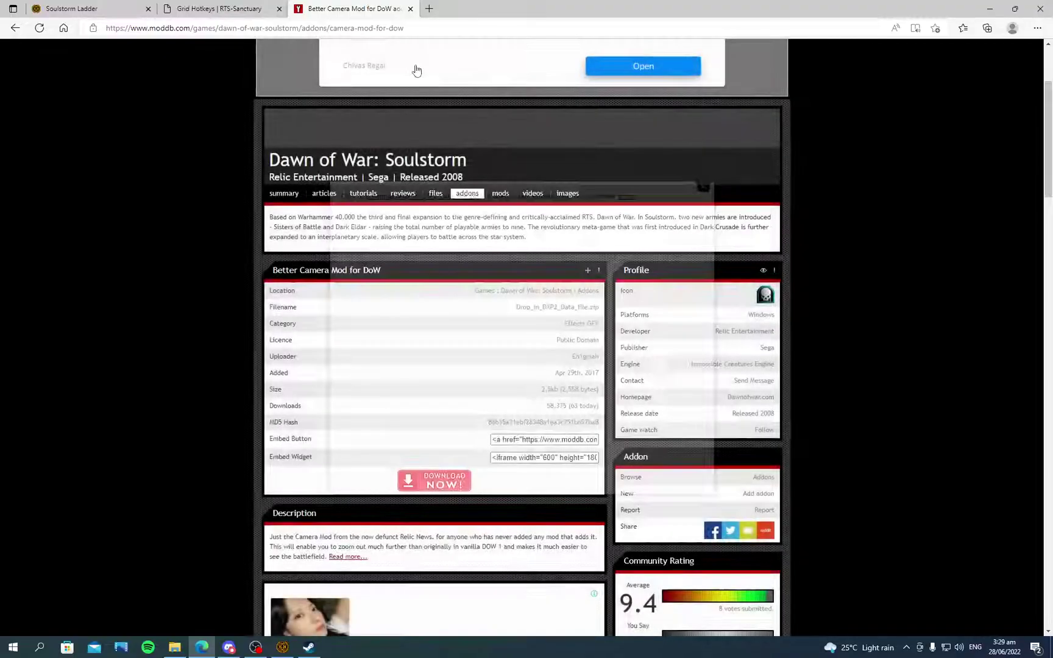
# Expand the camera mod's full Read more notes on ModDB.
pyautogui.click(212, 648)
pyautogui.click(175, 647)
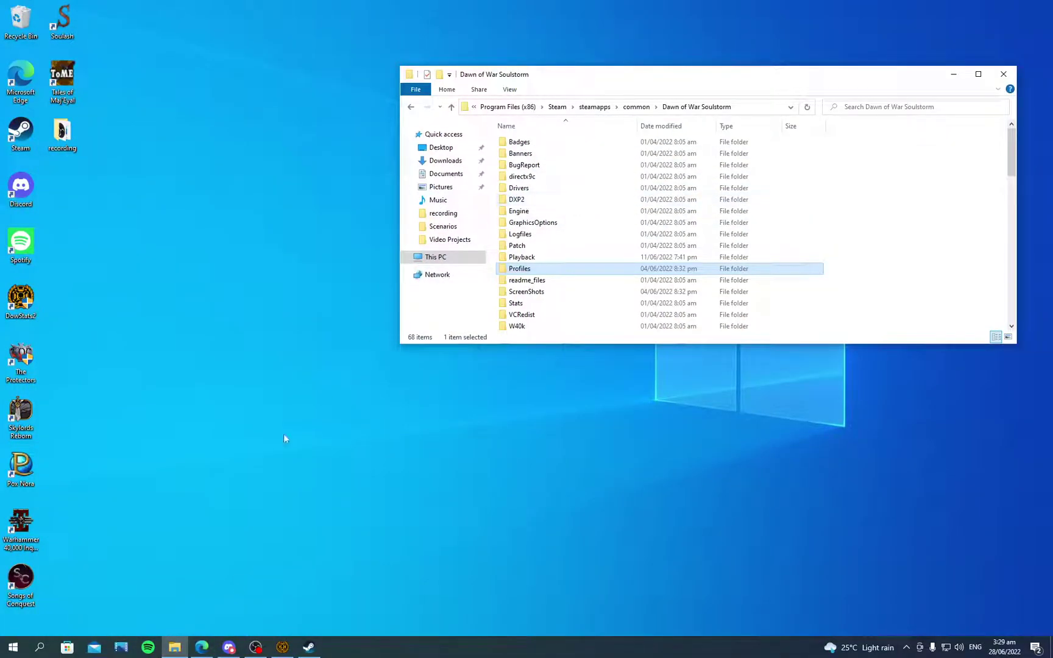
pyautogui.click(201, 647)
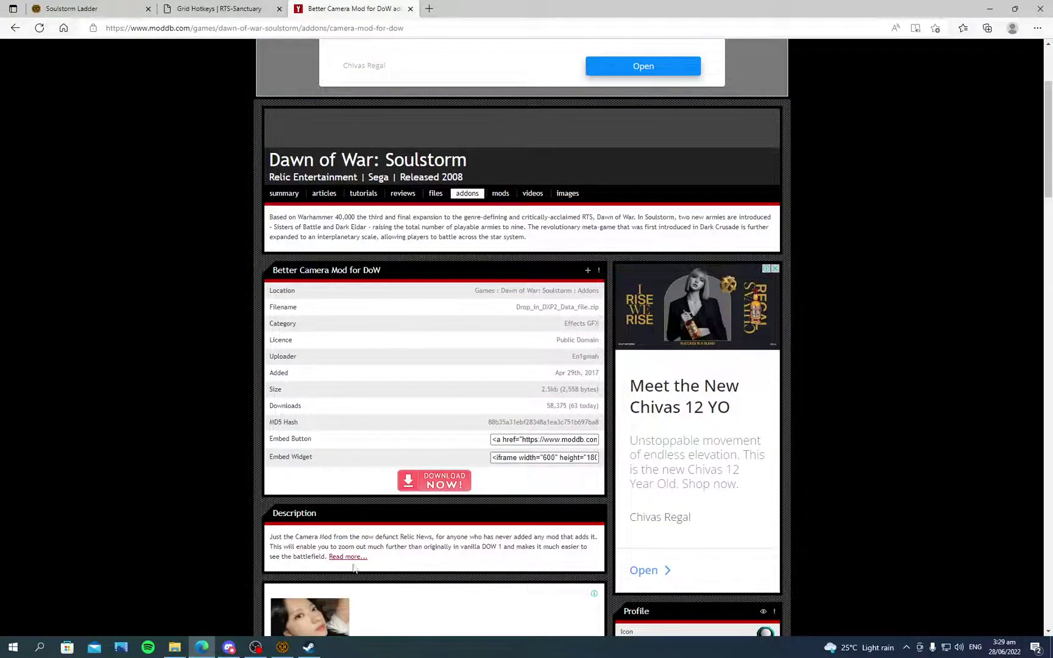
pyautogui.click(348, 557)
pyautogui.scroll(-2, 451, 548)
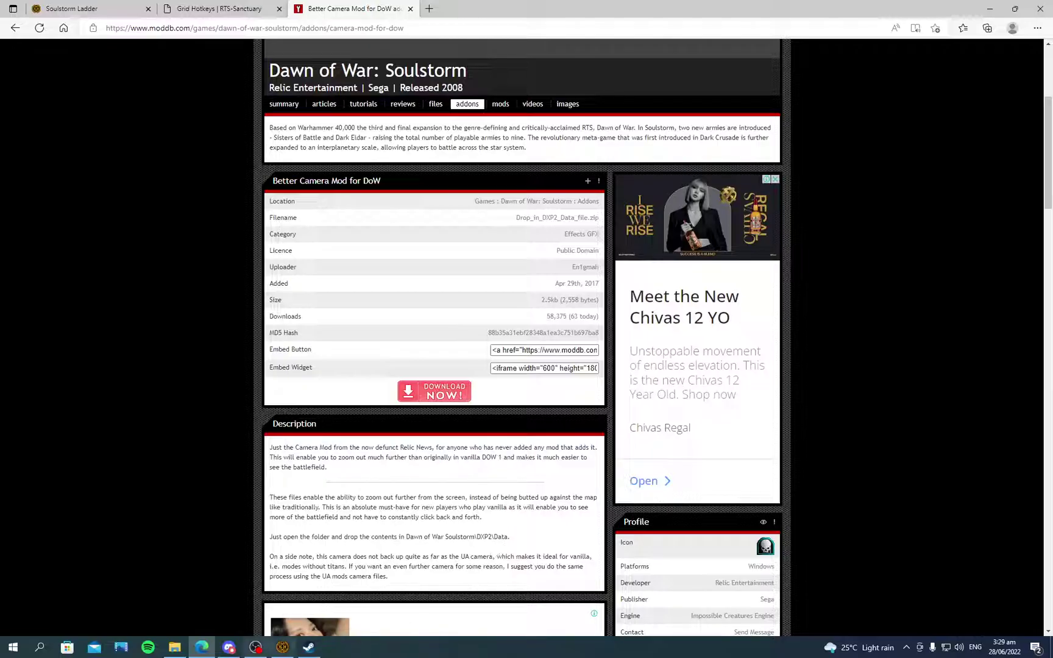
# Peek into the Soulstorm DXP2\Data folder, then return to the install folder maximised.
pyautogui.click(175, 647)
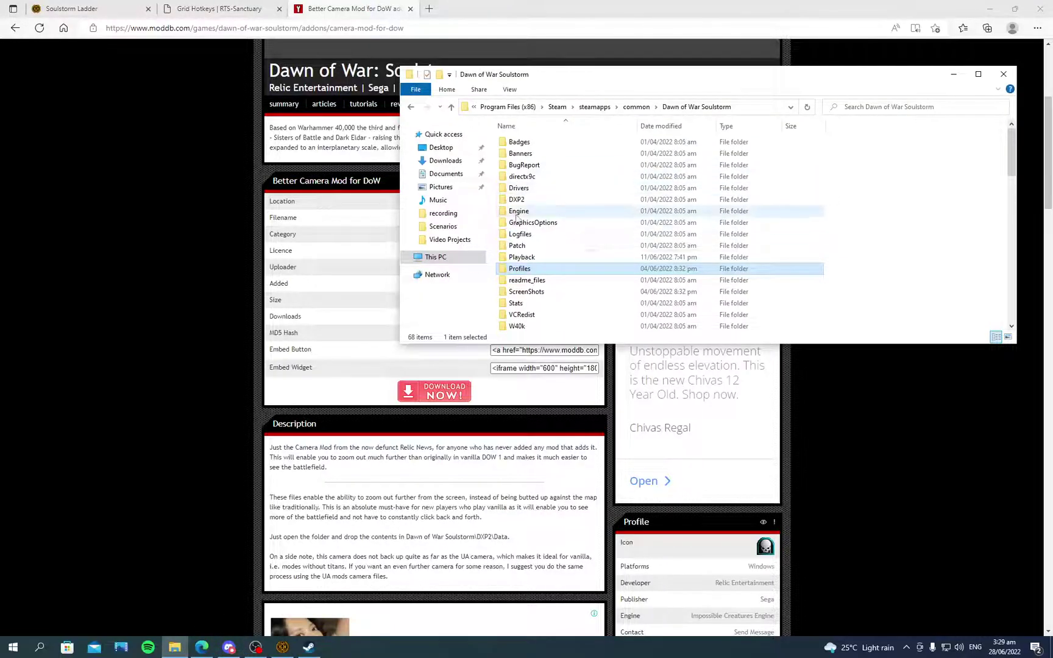
pyautogui.doubleClick(516, 199)
pyautogui.doubleClick(518, 142)
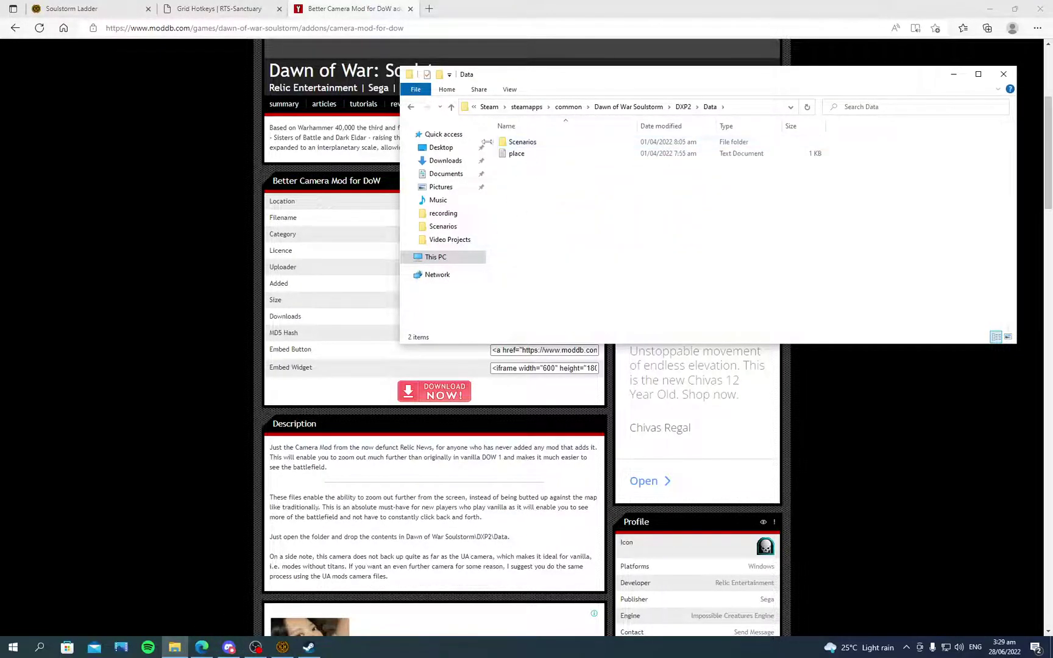
pyautogui.click(412, 108)
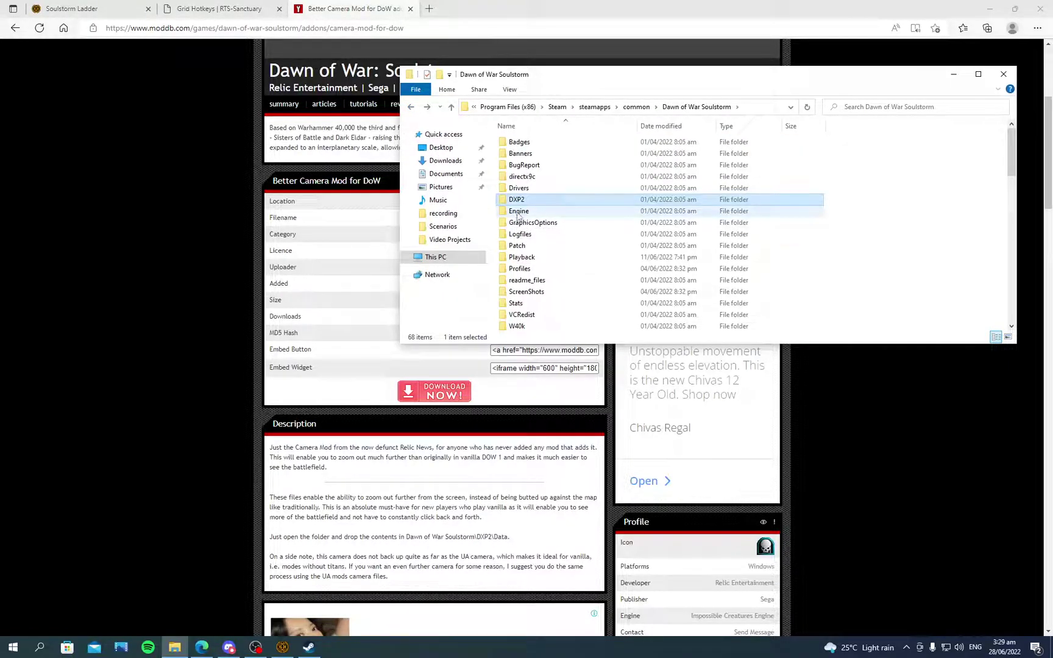
pyautogui.click(978, 74)
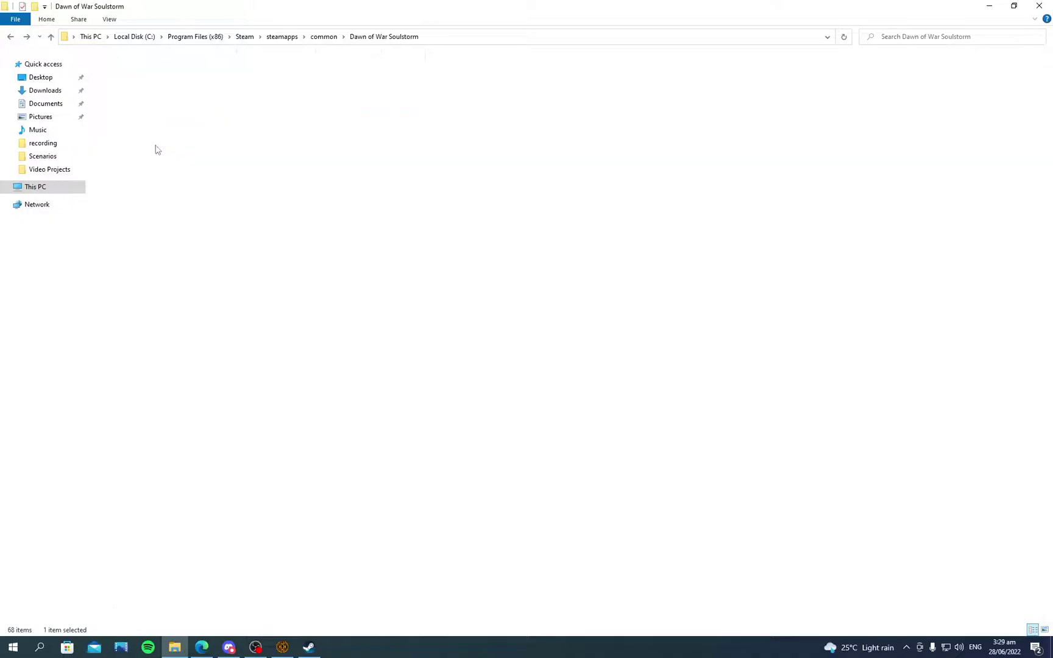
# Open Engine\Data to check camera_ed.lua, camera_high.lua and camera_low.lua, then close Explorer.
pyautogui.doubleClick(156, 149)
pyautogui.doubleClick(116, 72)
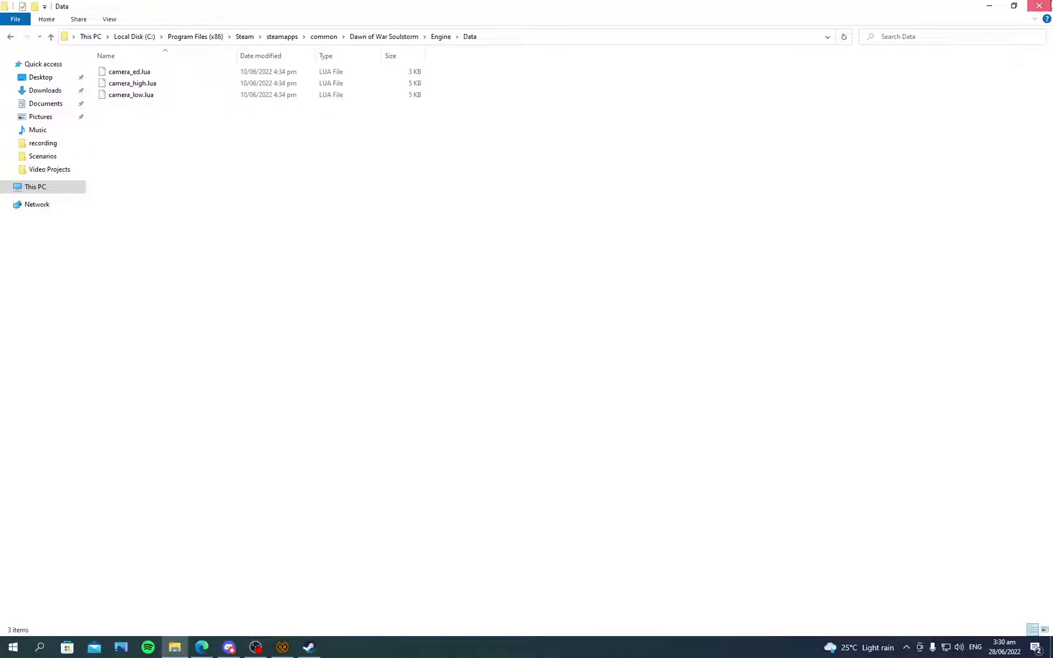
pyautogui.click(1039, 6)
# Show DoW Stats 2 settings over the Soulstorm Ladder page, with the advanced camera mod installed.
pyautogui.scroll(-3, 387, 292)
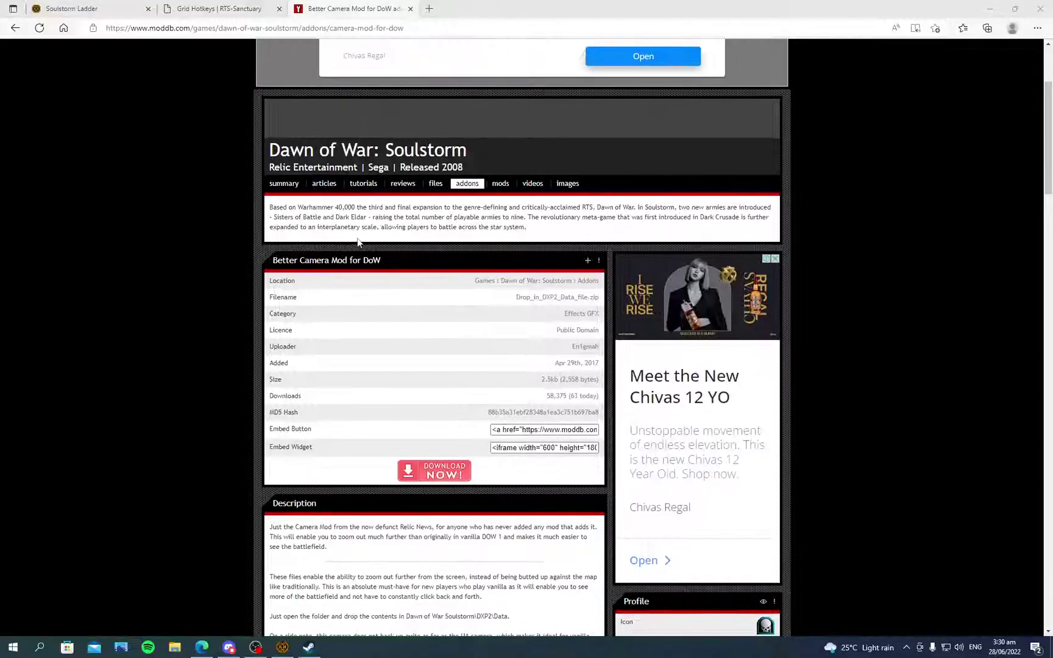
pyautogui.scroll(-2, 352, 301)
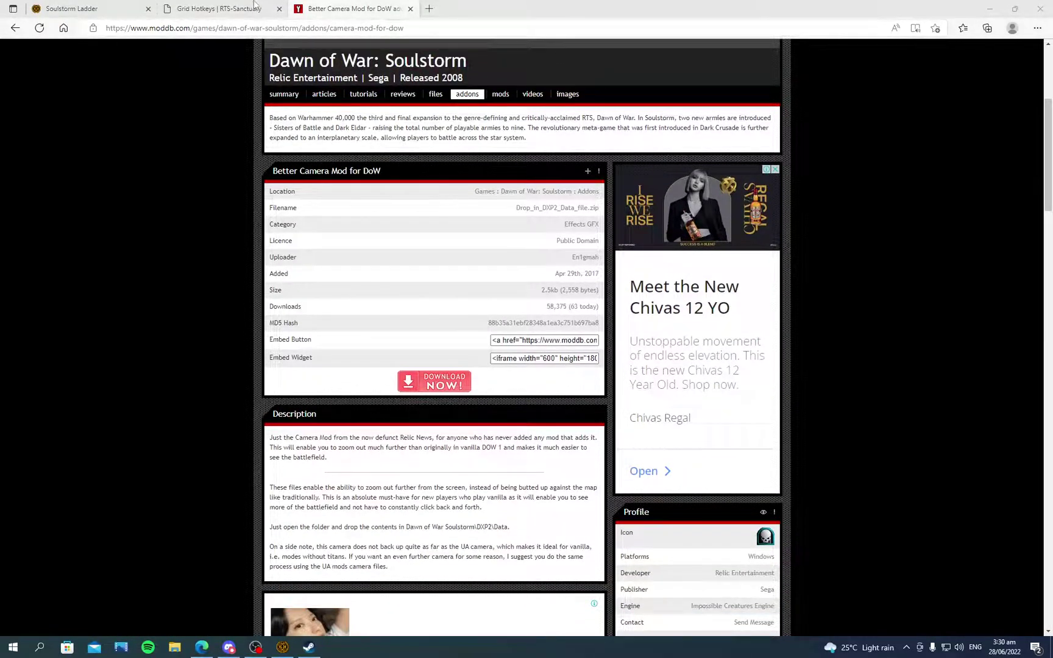
pyautogui.click(282, 647)
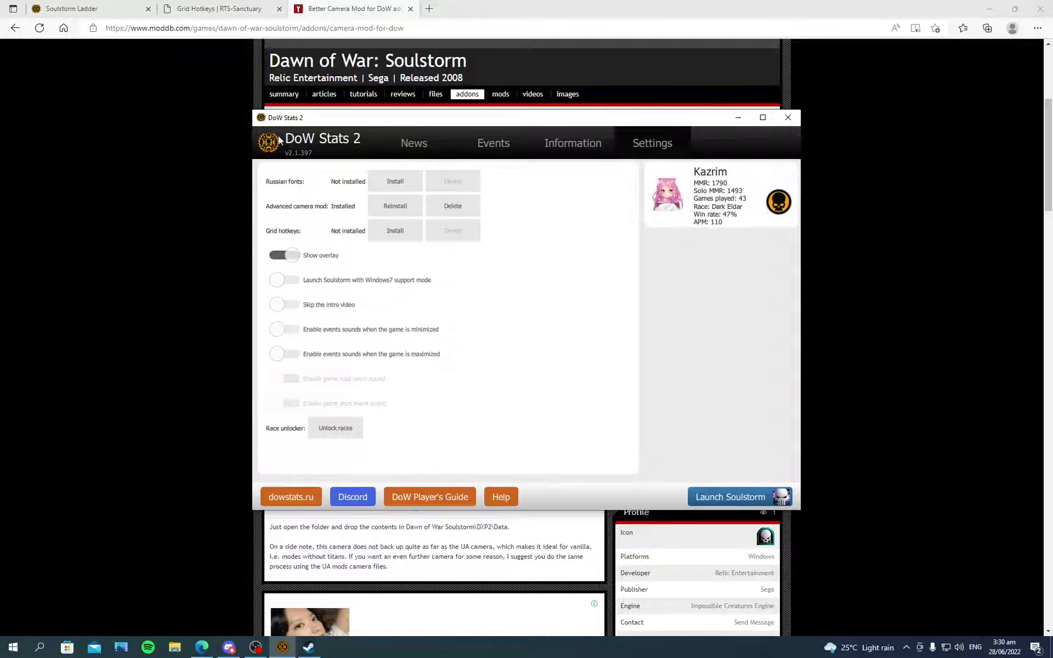
pyautogui.click(113, 8)
pyautogui.click(282, 647)
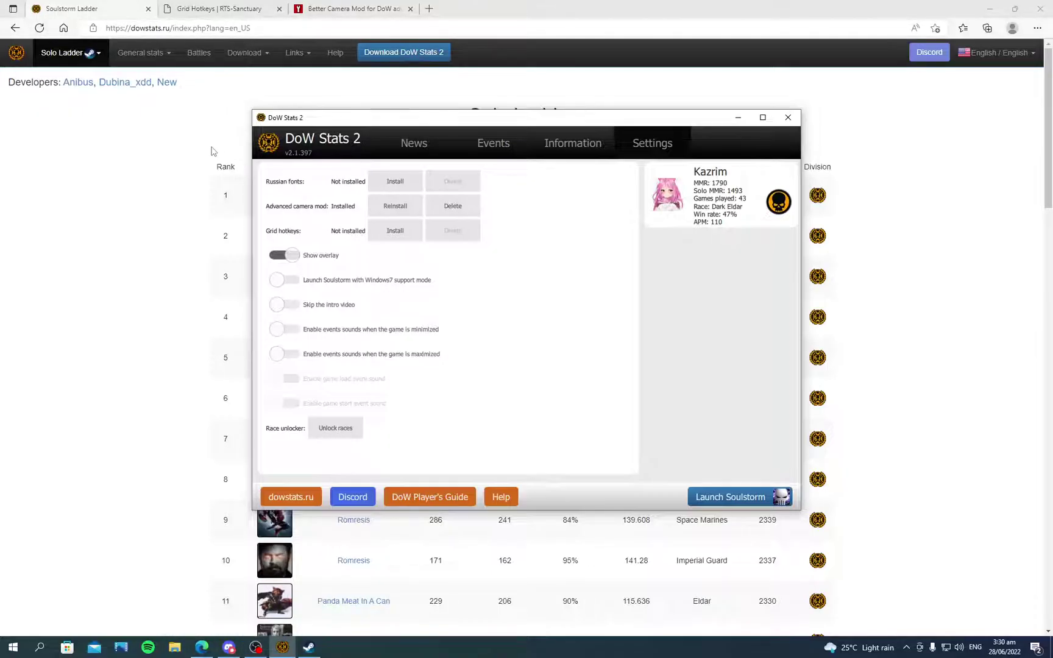
# Review the Grid Hotkeys thread's LUAs.zip and the Better Camera Mod page, then return to Solo Ladder.
pyautogui.click(145, 189)
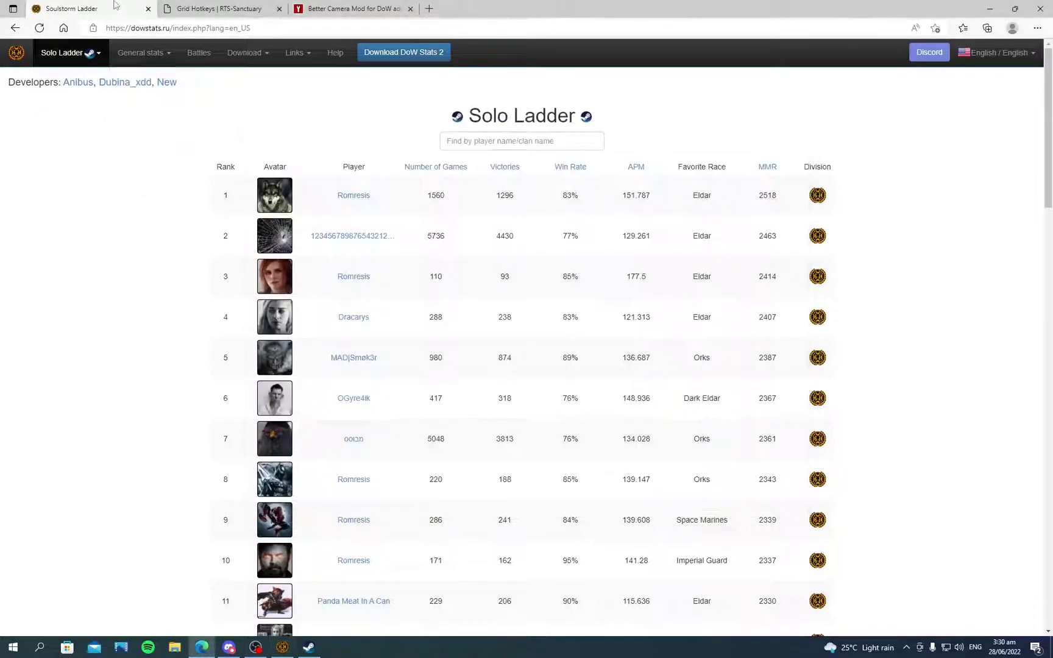
pyautogui.click(192, 4)
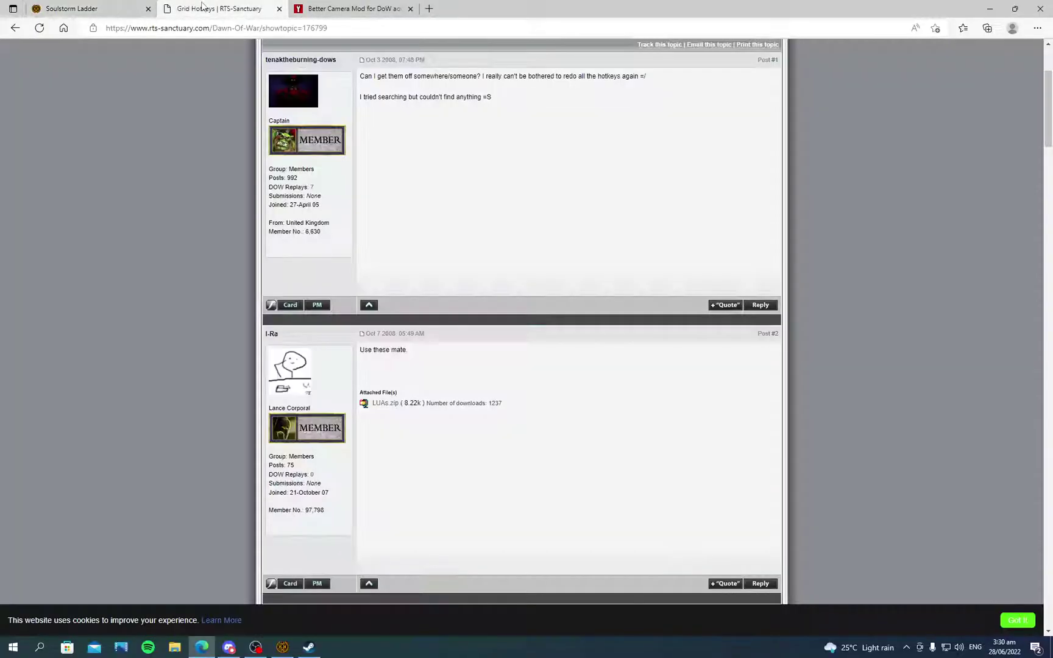
pyautogui.scroll(2, 451, 222)
pyautogui.scroll(-3, 444, 227)
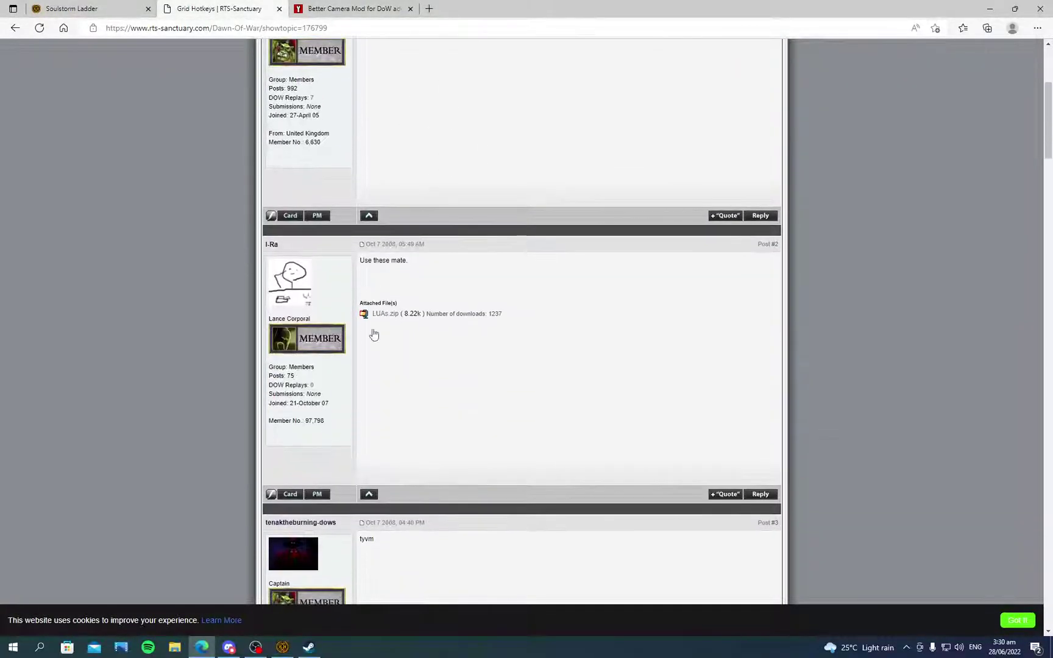
pyautogui.click(347, 8)
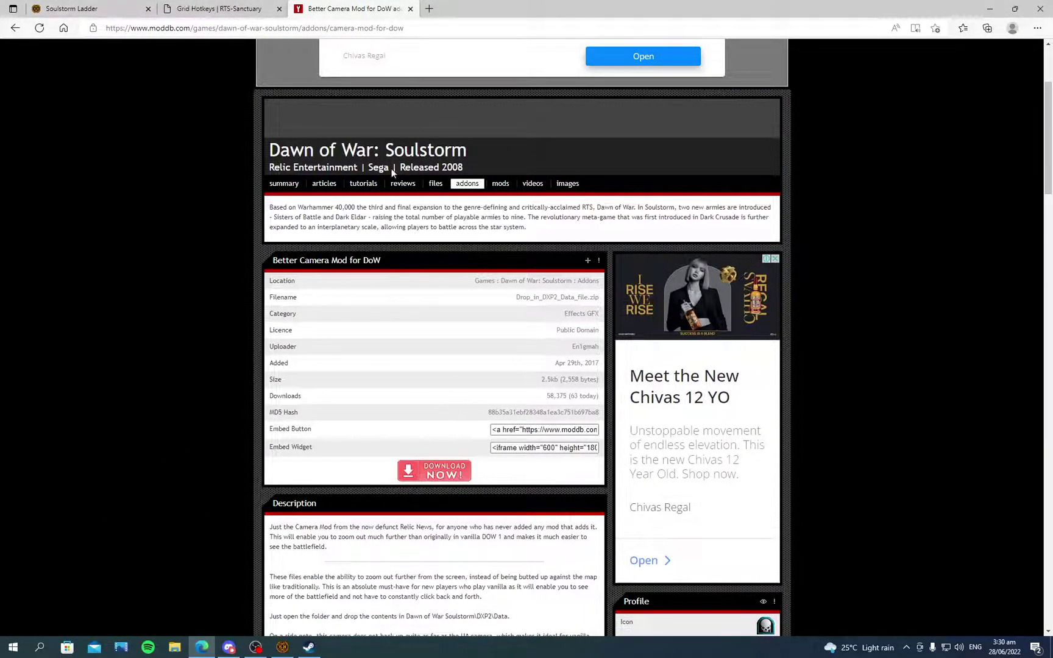
pyautogui.click(106, 10)
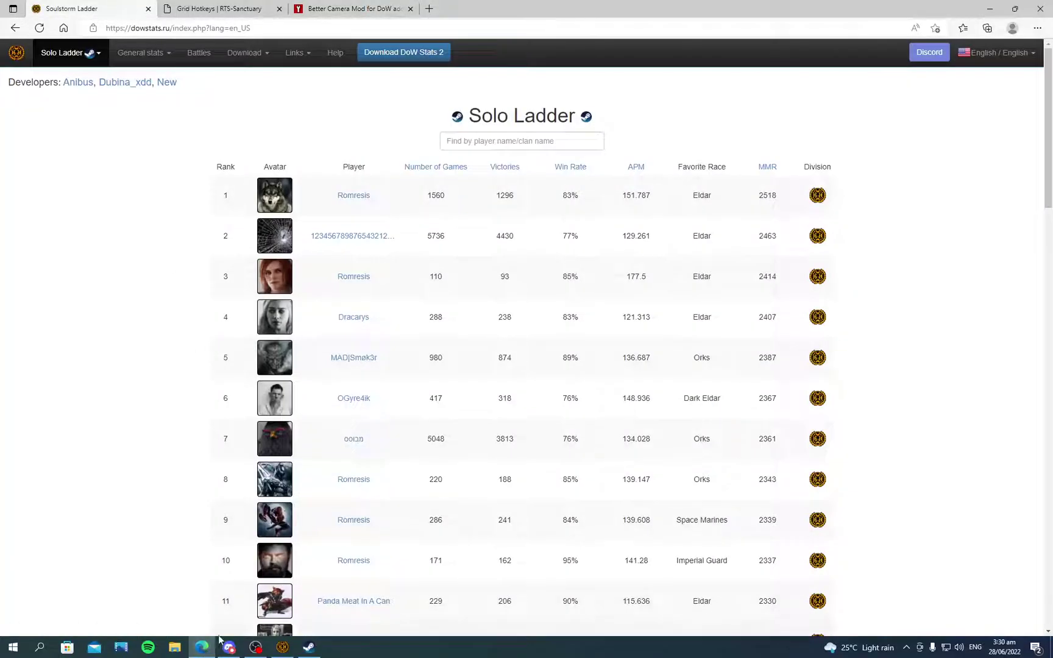
pyautogui.moveTo(202, 647)
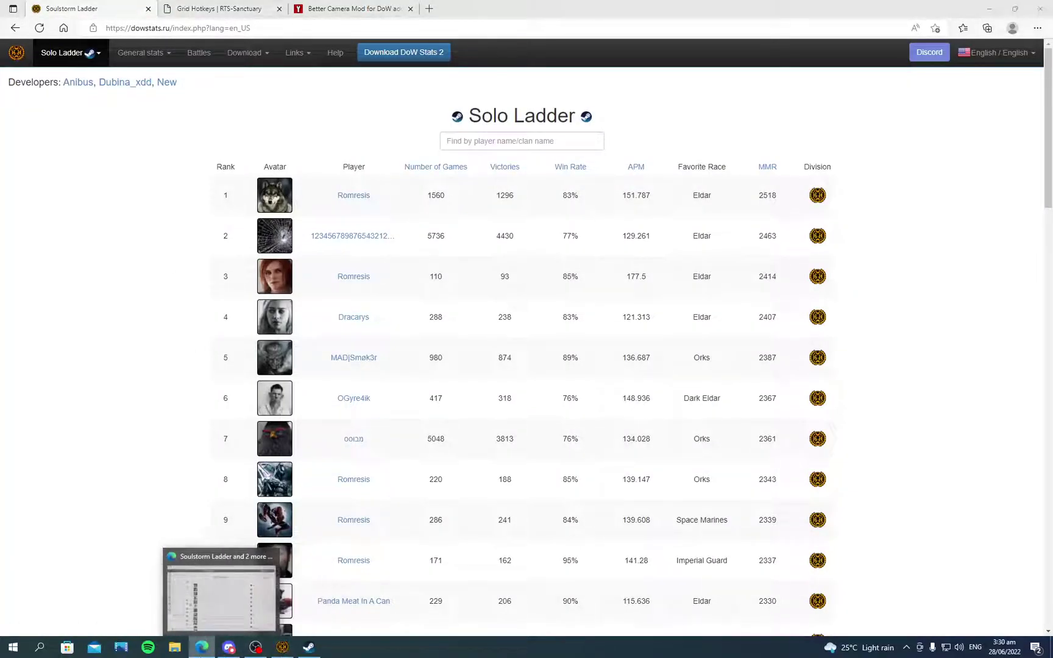
# Bring the DoW Stats 2 settings window forward from the taskbar.
pyautogui.click(282, 647)
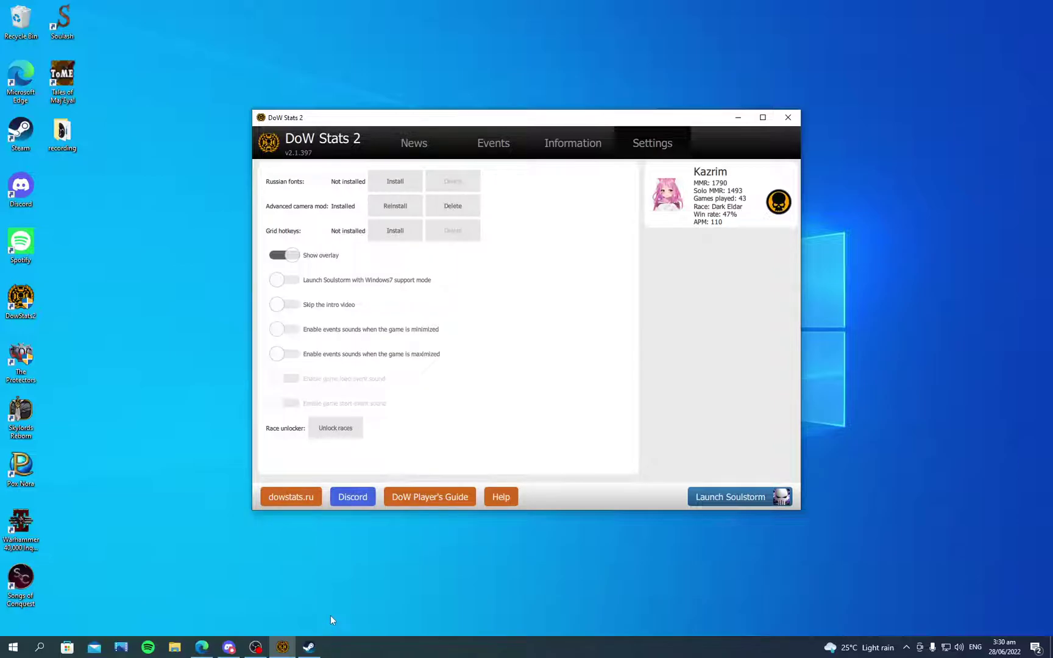